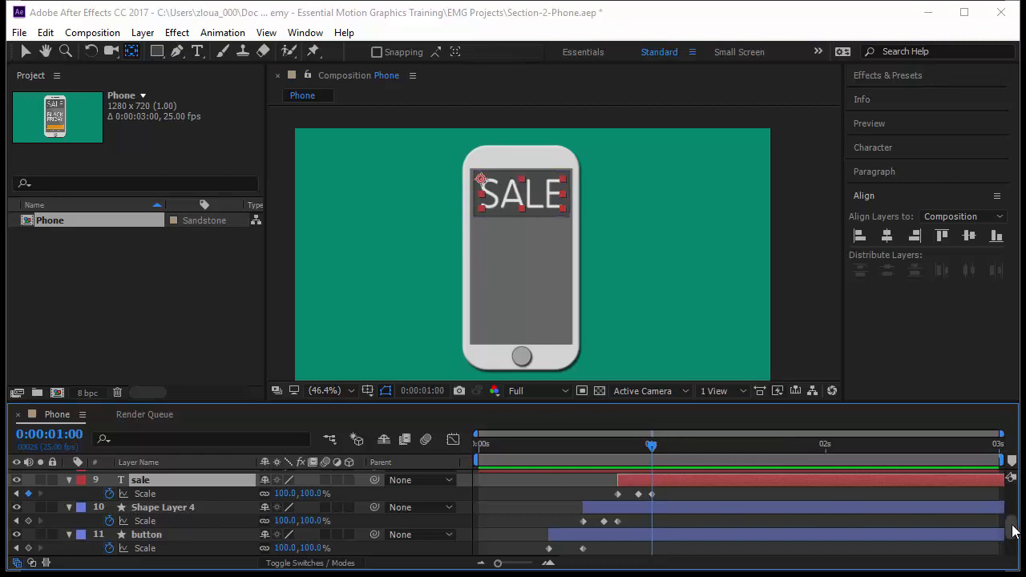
Step: Turn on visibility for the friday and black text layers
scroll(1012, 529, up, 3)
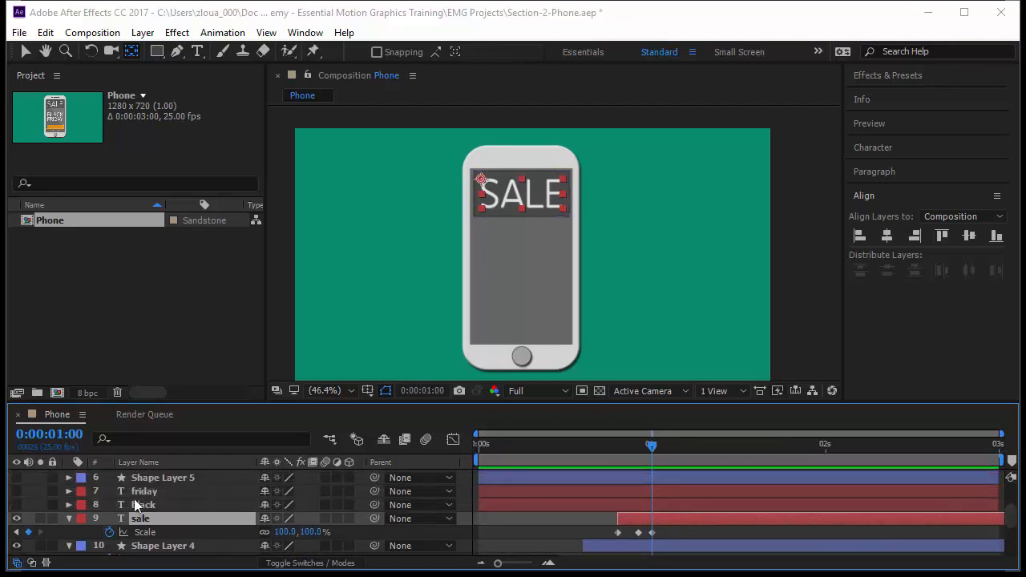
click(152, 504)
click(148, 491)
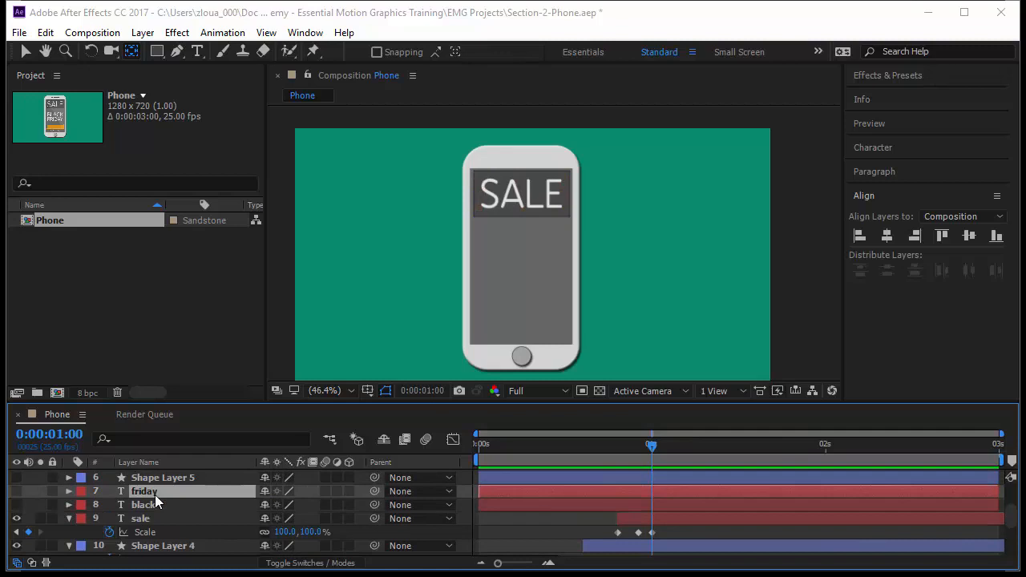
click(16, 491)
key(F2)
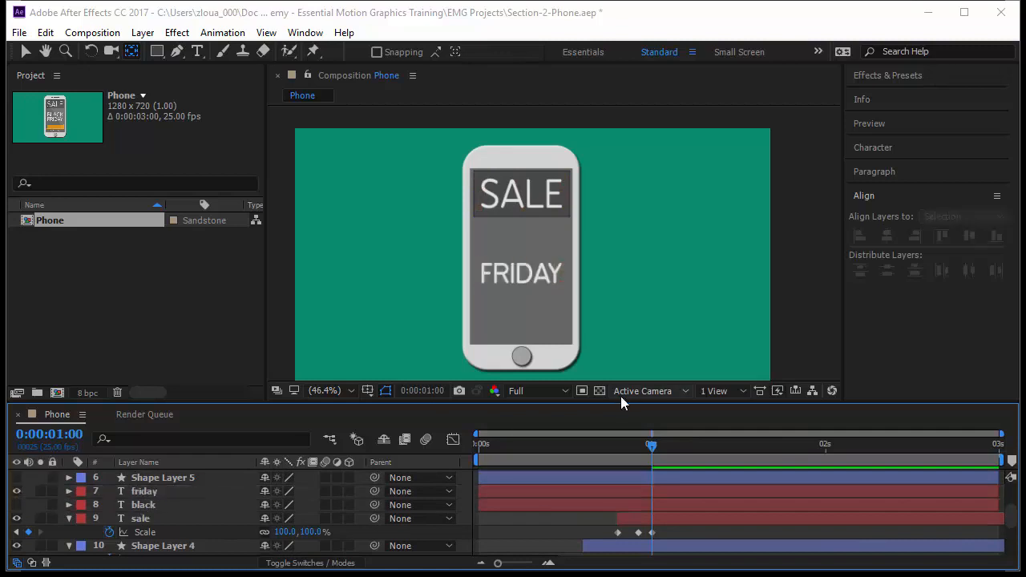
click(17, 505)
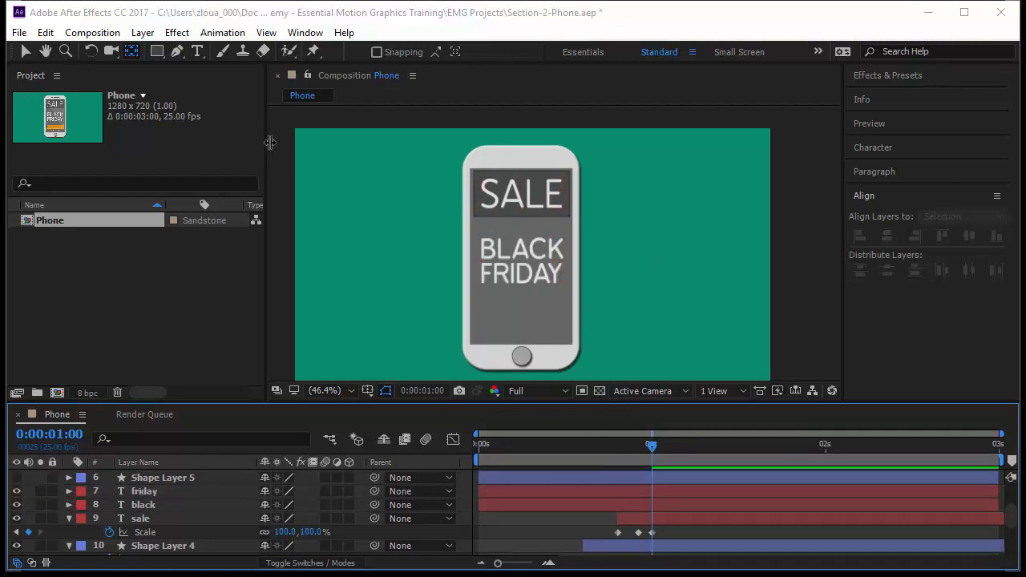
Step: Select the black and friday layers and shift both layer bars to start at 1 second
click(517, 253)
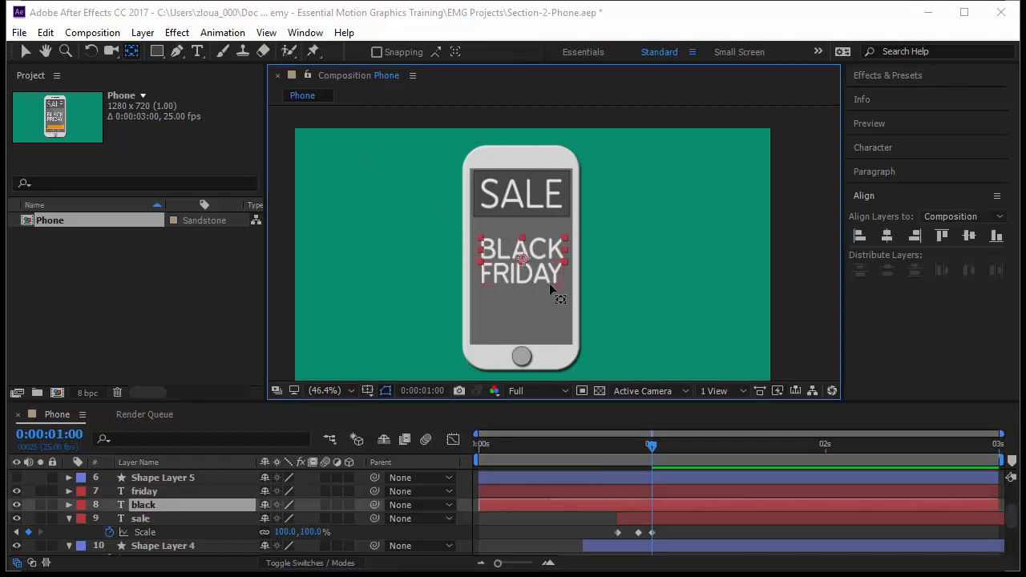
click(25, 51)
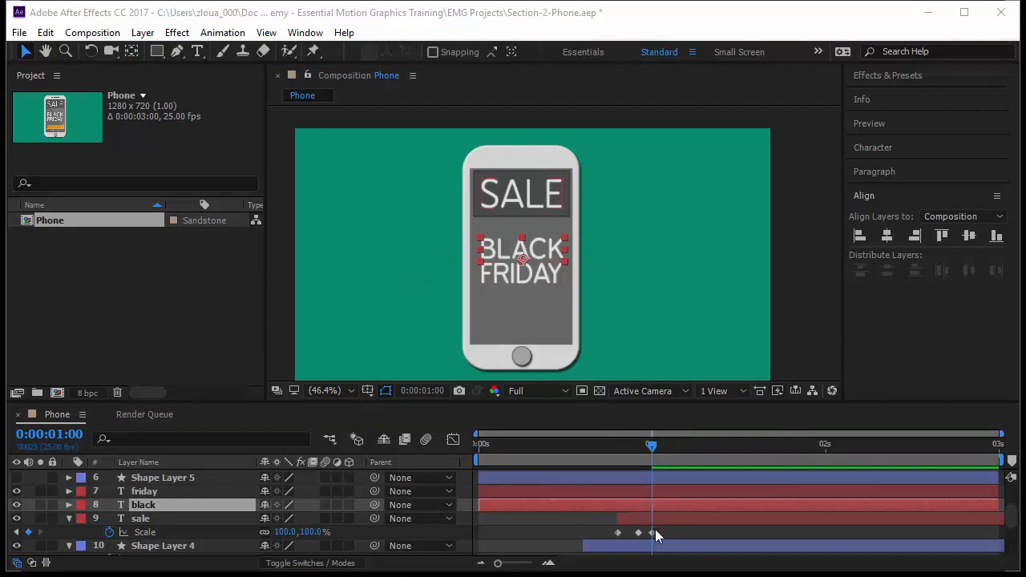
click(528, 506)
shift+click(525, 490)
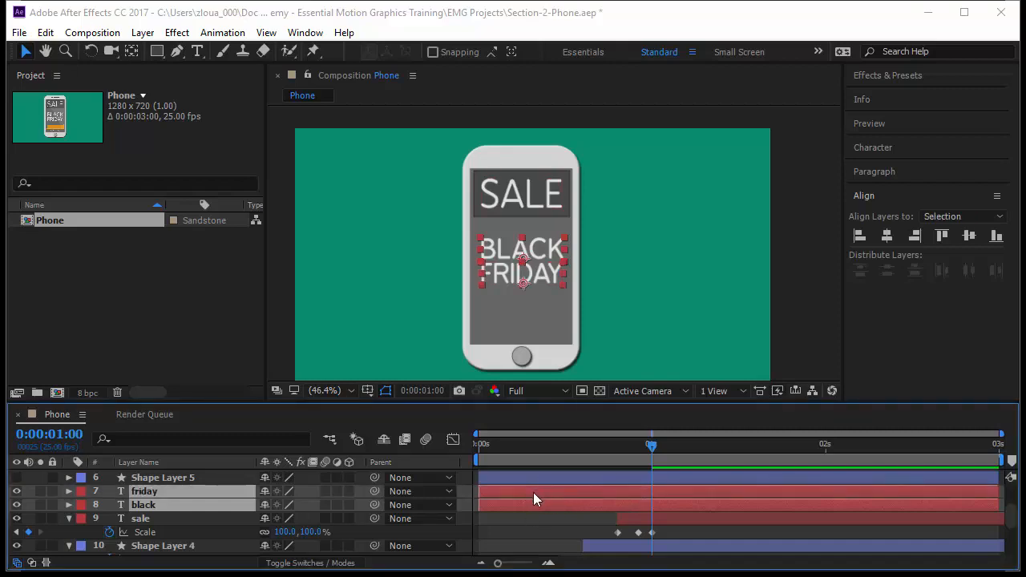
drag(535, 499, 700, 503)
Step: Move the current time 5 frames ahead to 0:00:01:05 and add Position keyframes on the friday and black layers
click(50, 434)
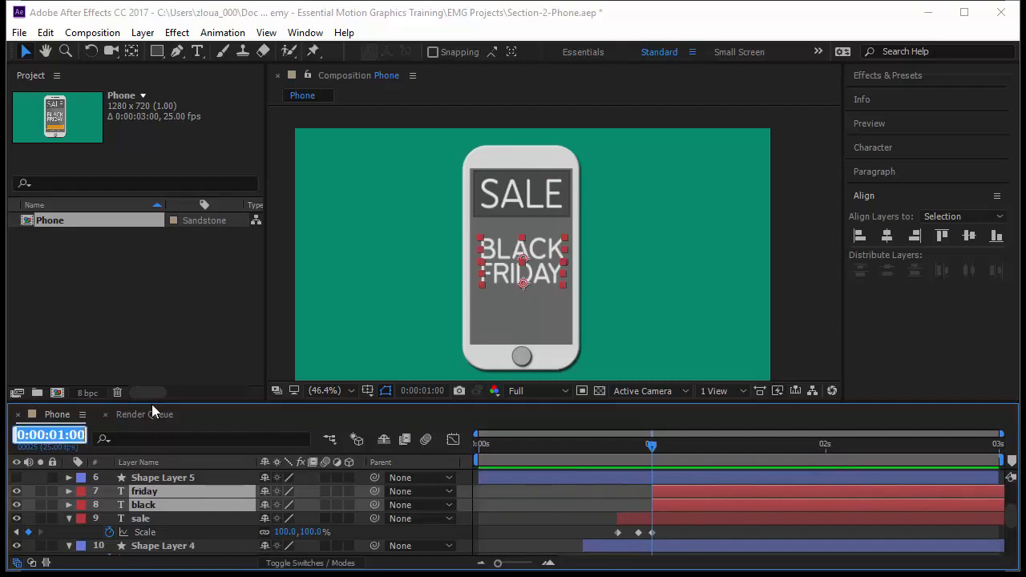
text(+5)
key(Return)
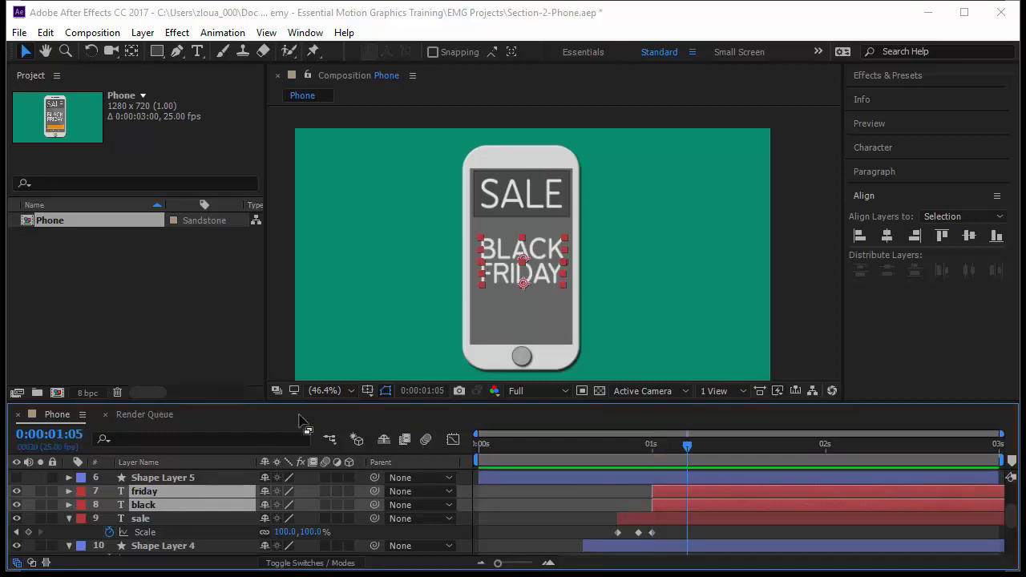
key(p)
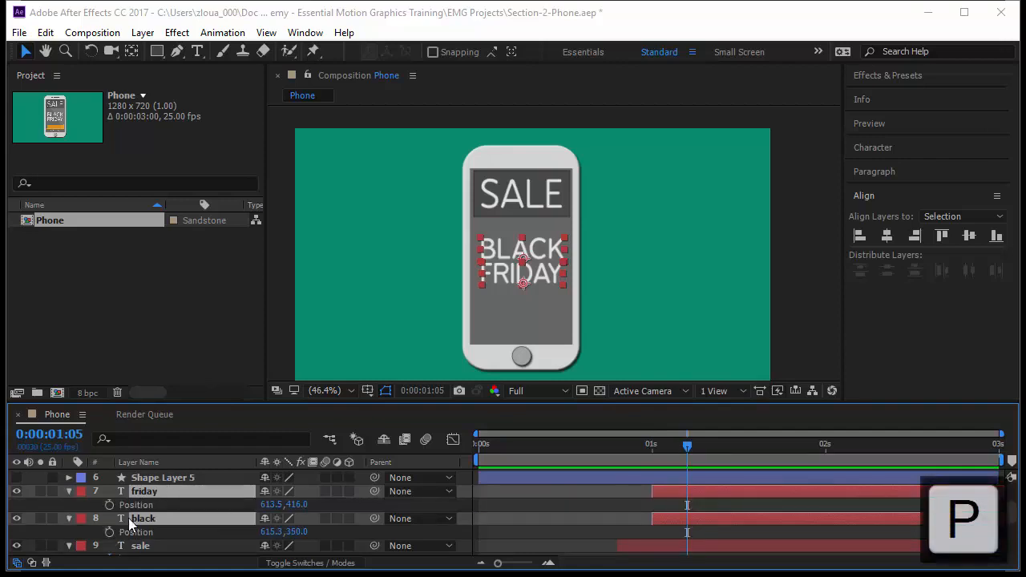
click(109, 505)
click(109, 532)
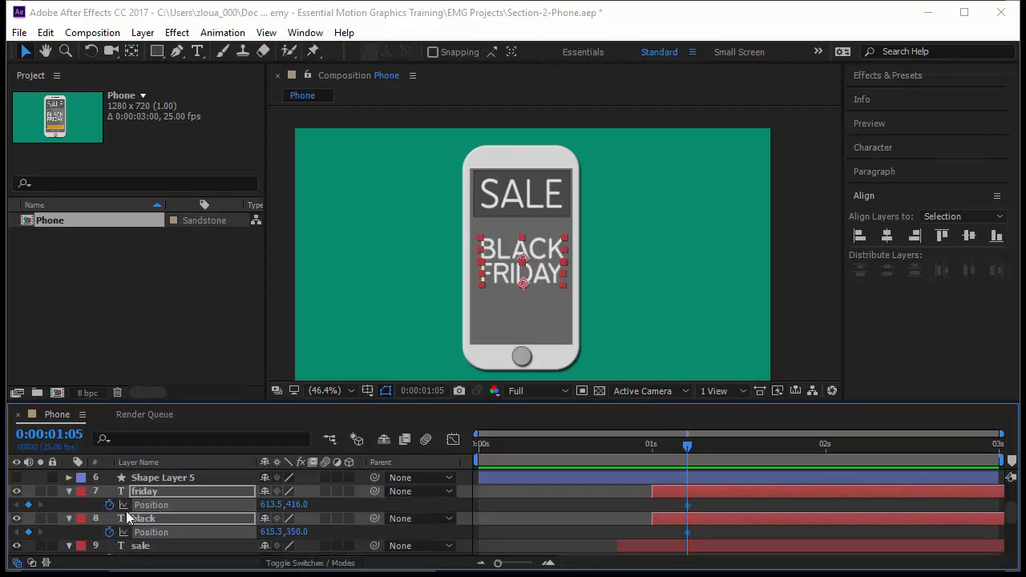
Step: At 1 second, move the FRIDAY text horizontally off the phone to the right
key(F2)
drag(688, 448, 654, 461)
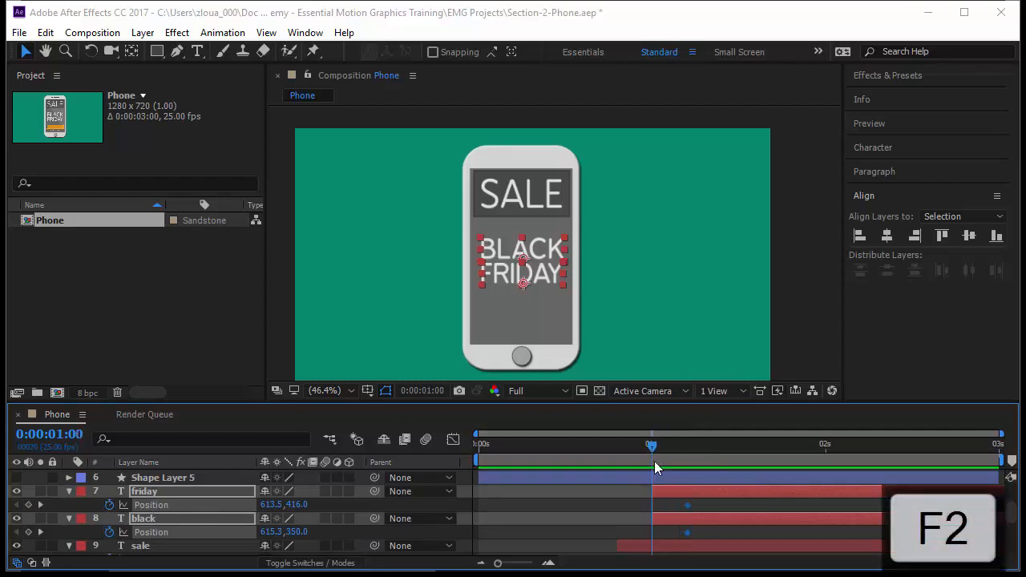
click(518, 508)
click(231, 491)
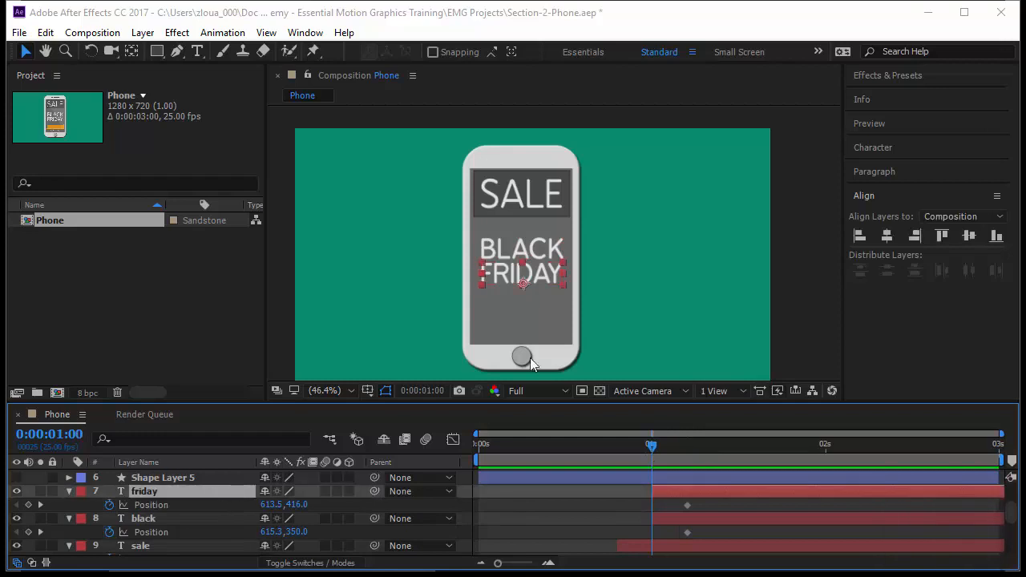
click(521, 287)
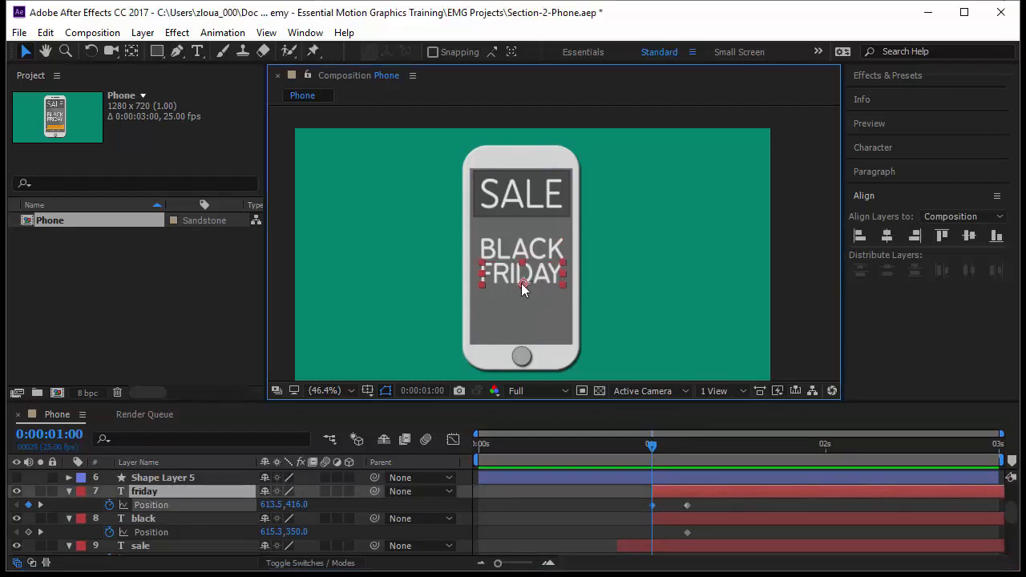
drag(522, 287, 627, 287)
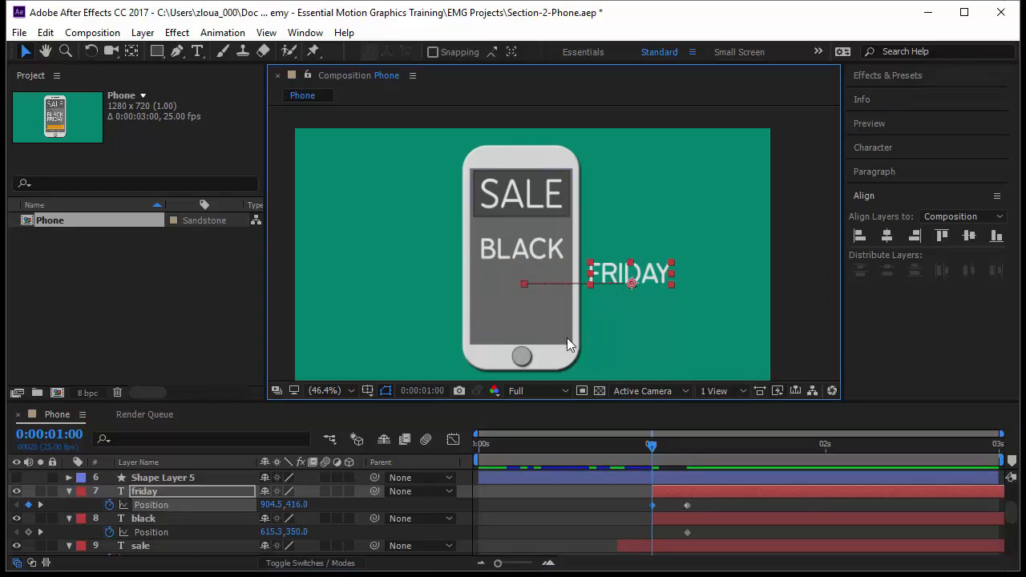
Step: Add a Position keyframe for BLACK and move it horizontally off the phone to the left
click(535, 250)
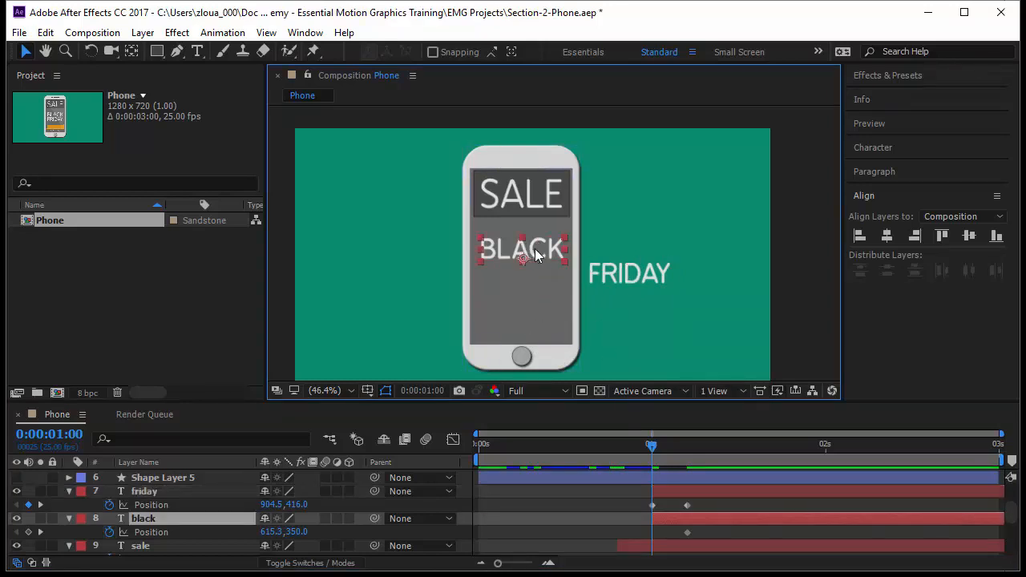
key(alt+shift+p)
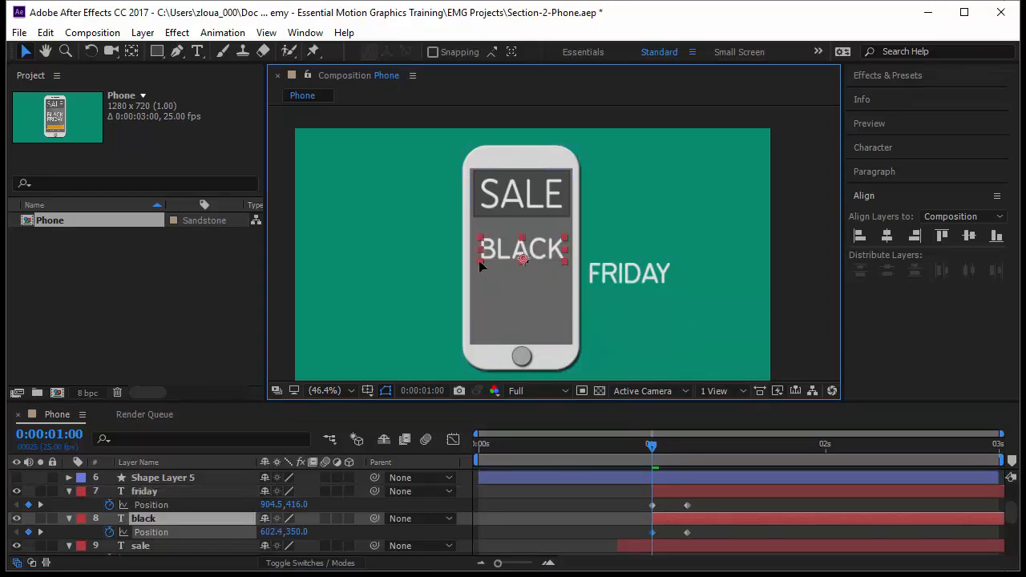
drag(479, 265, 417, 270)
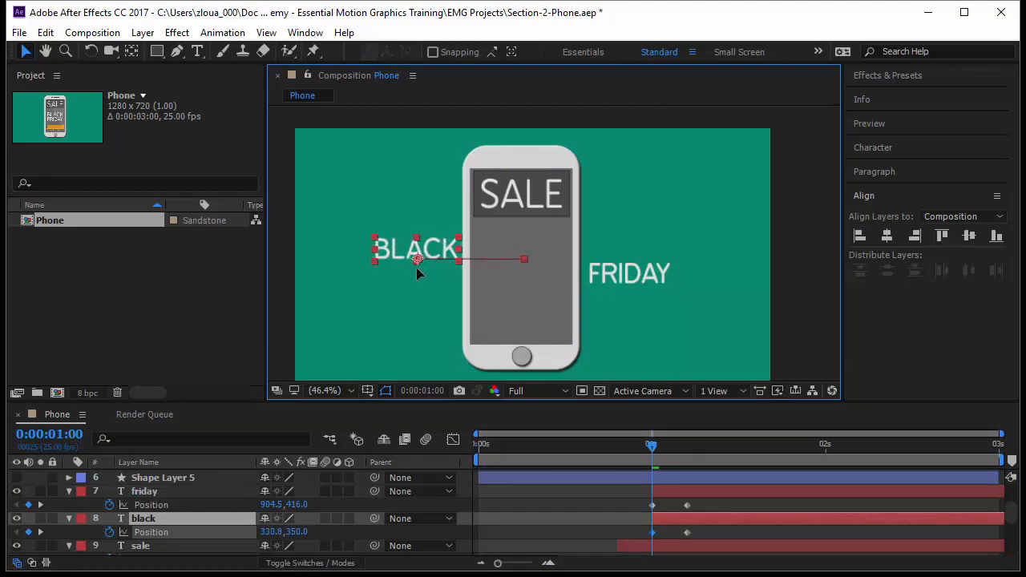
key(Return)
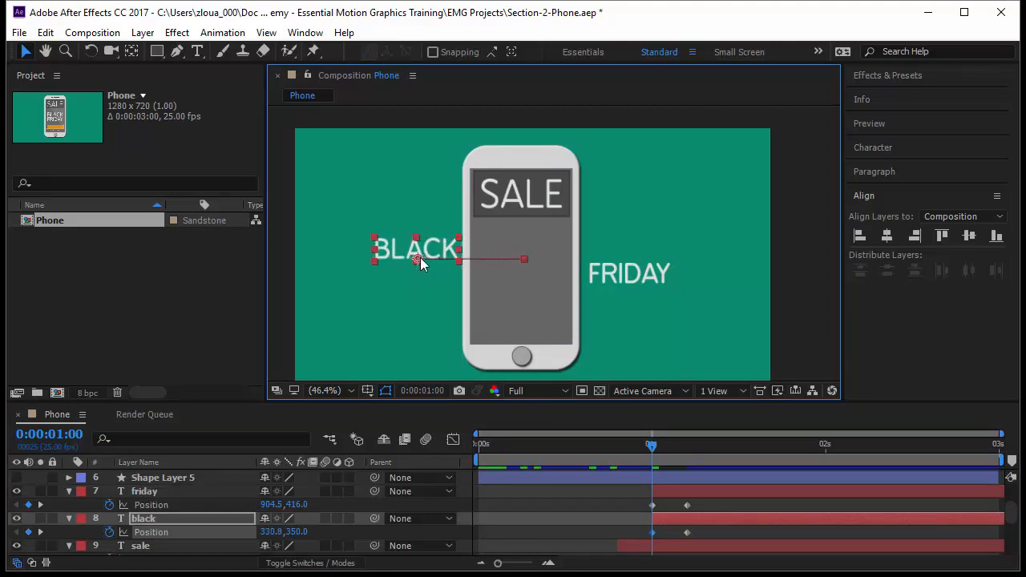
drag(418, 259, 411, 262)
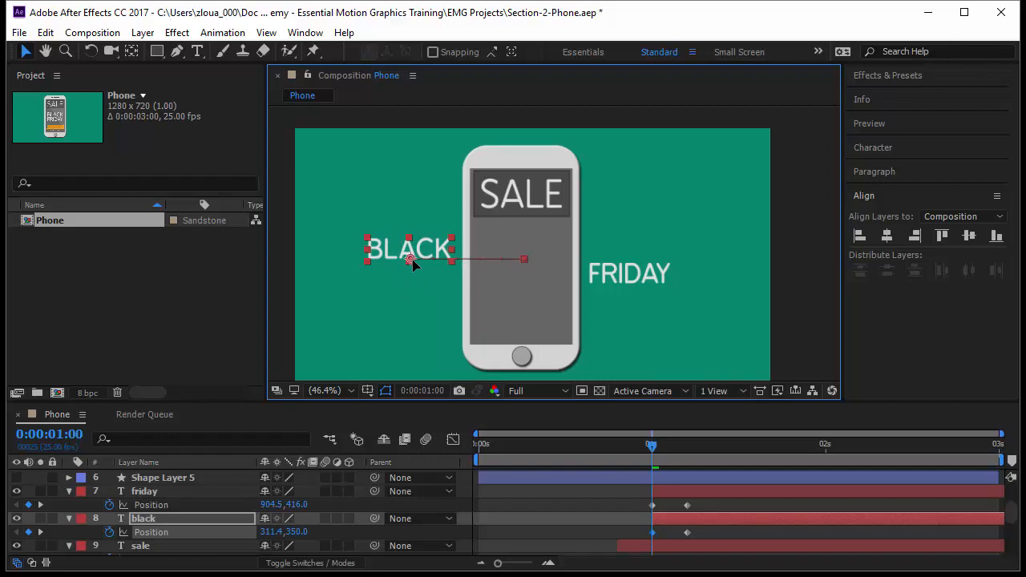
Step: Select both text layers and keyframe their Opacity at 0% at 1 second
drag(652, 449, 650, 474)
shift+click(163, 492)
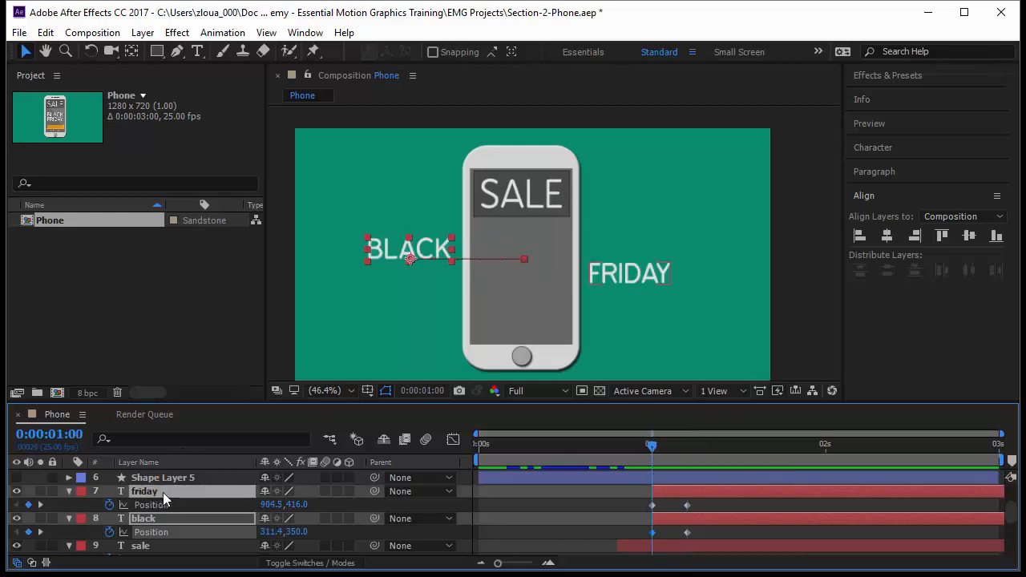
click(195, 484)
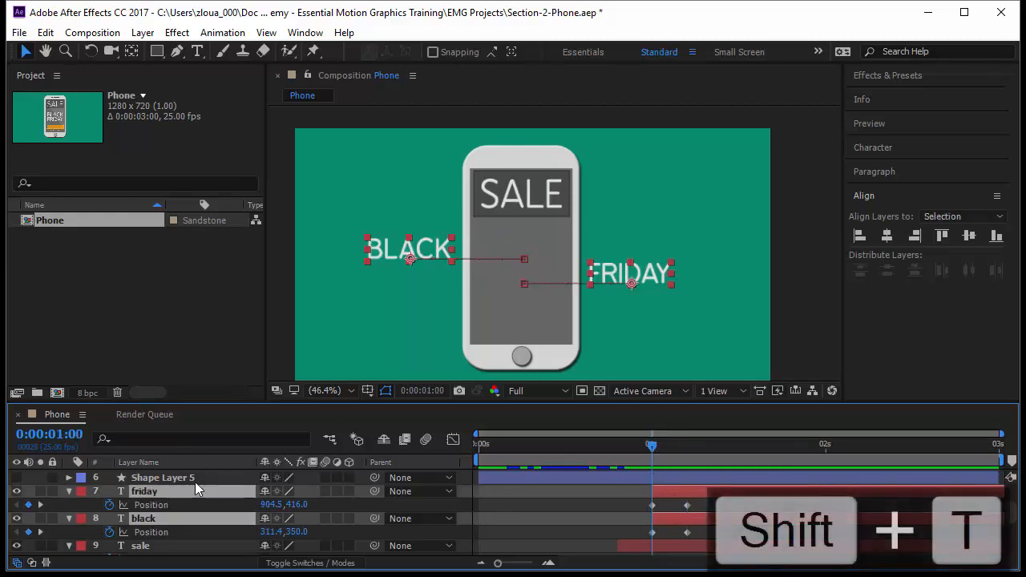
key(shift+t)
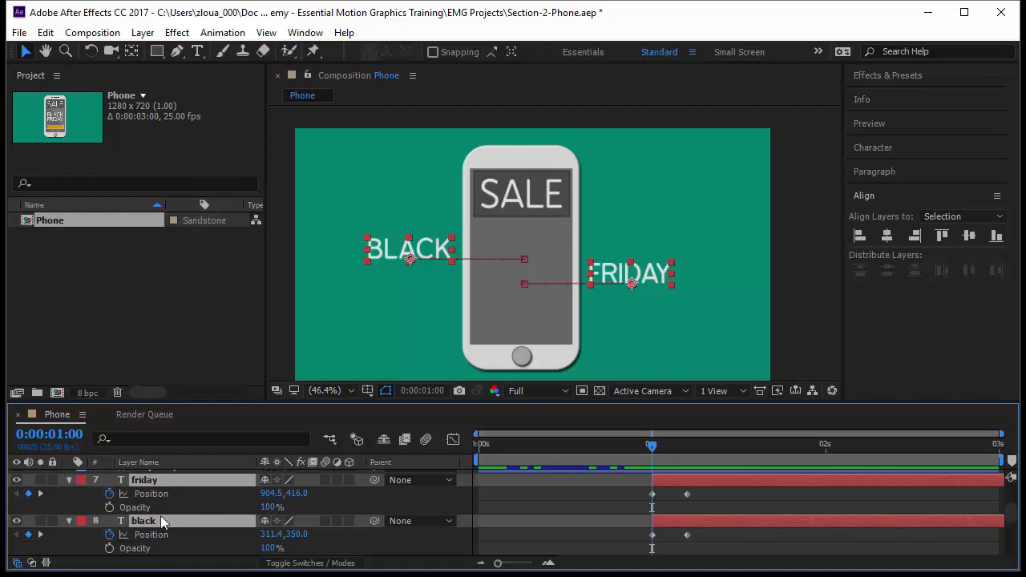
click(110, 507)
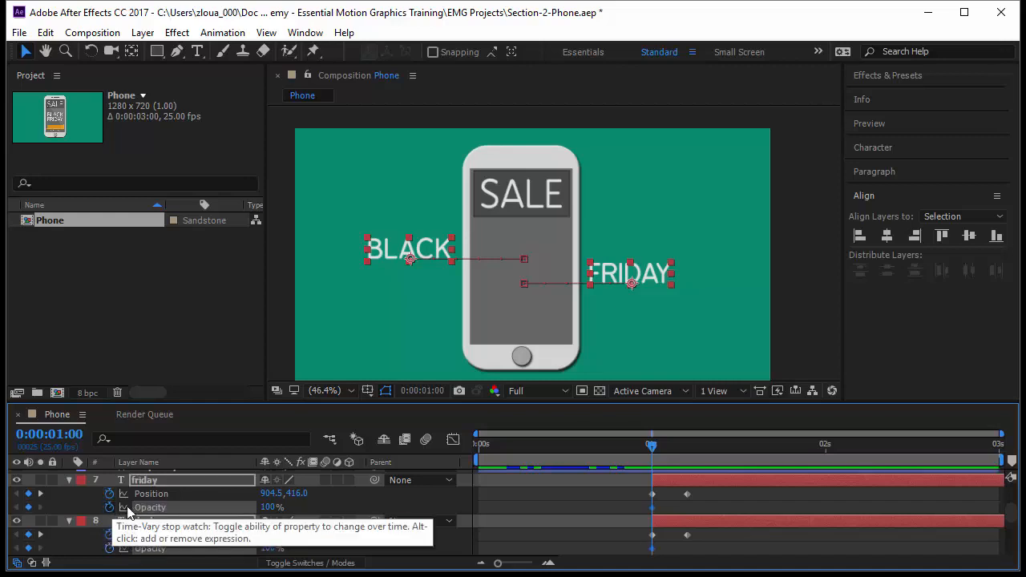
click(267, 507)
text(0)
key(Return)
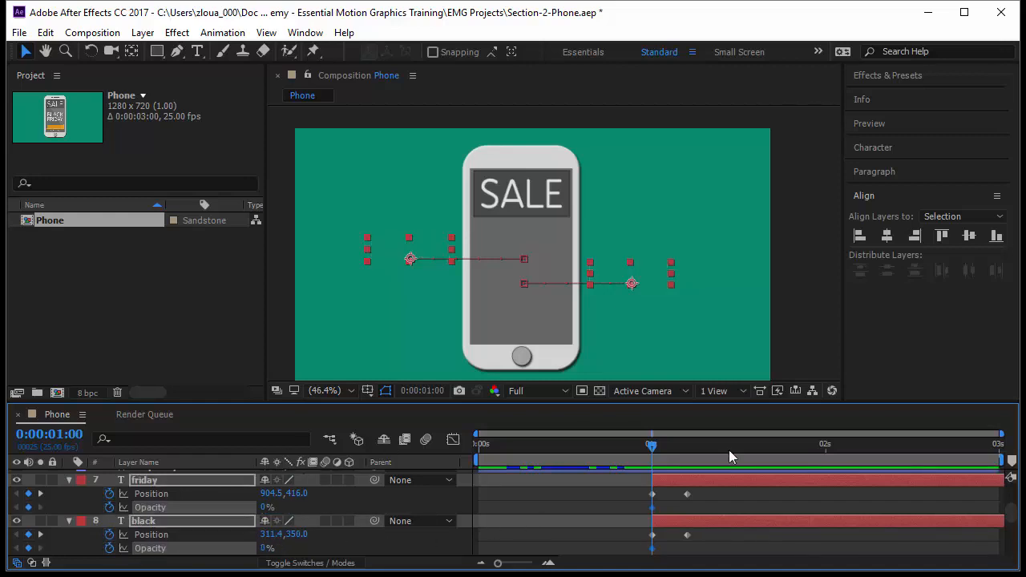
Step: Jump to the next keyframe at 0:00:01:05 and set both layers' Opacity to 100%
drag(649, 450, 673, 451)
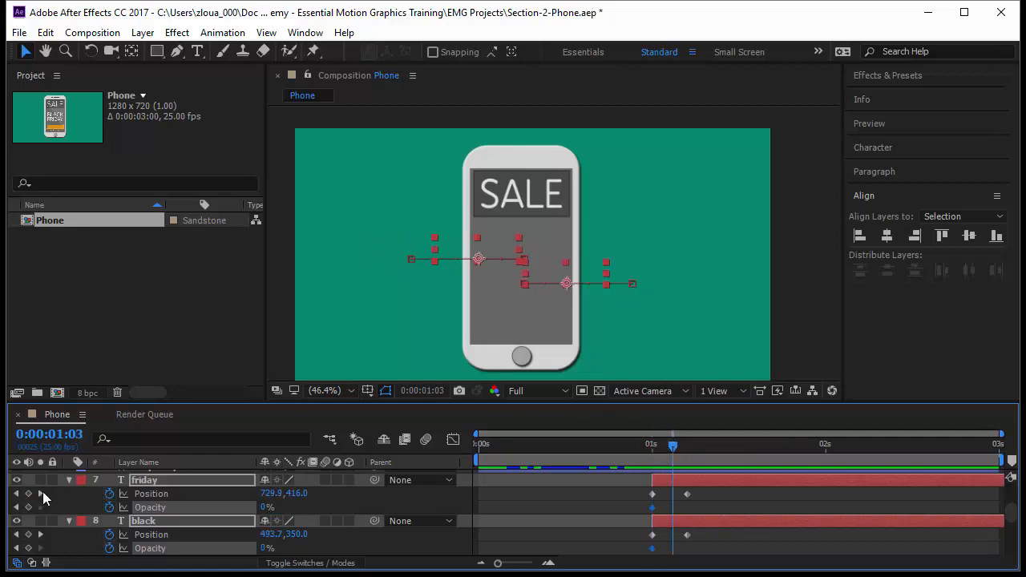
click(40, 492)
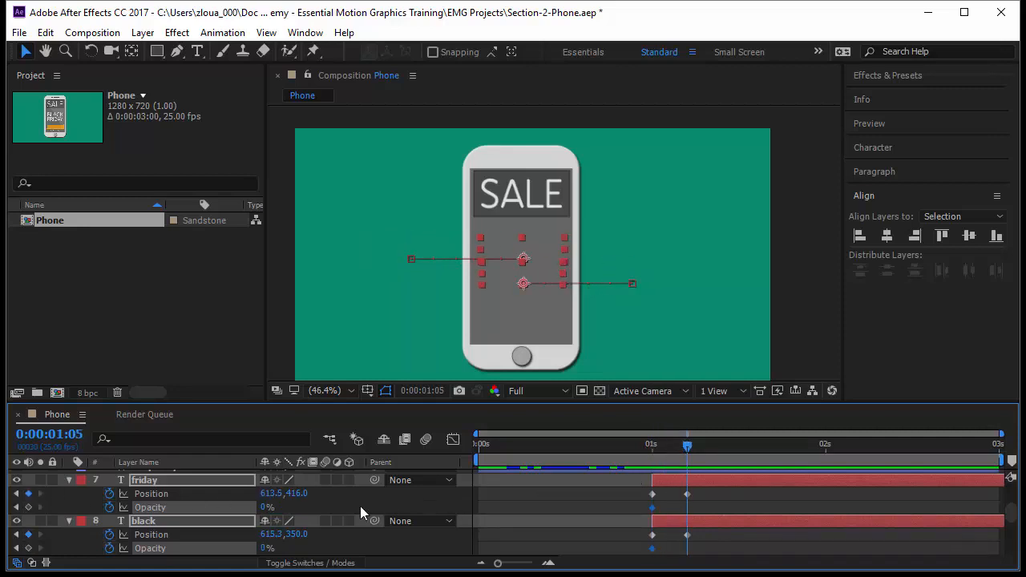
drag(263, 510, 385, 510)
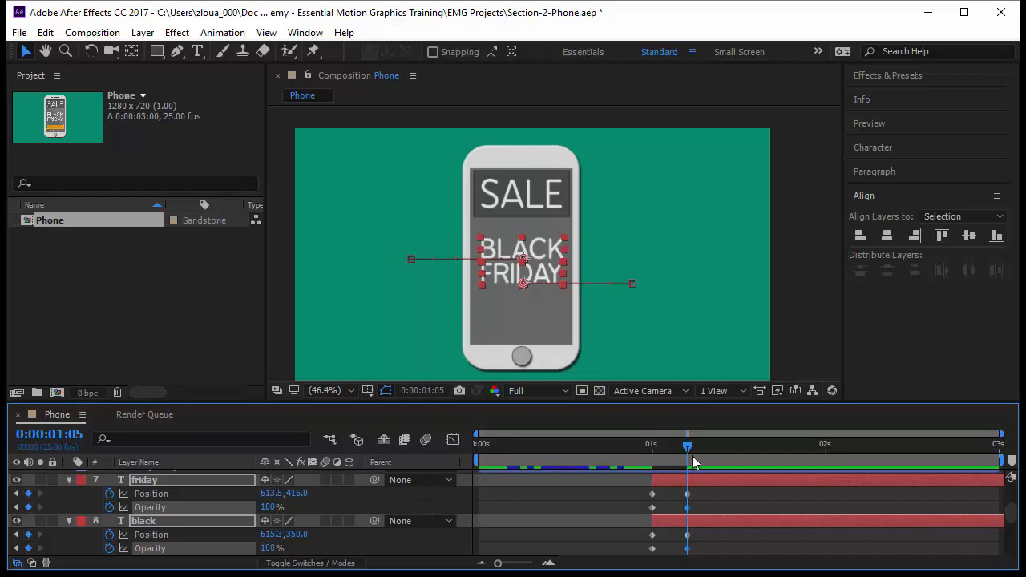
Step: Return to 1 second and preview the slide-in animation
drag(687, 448, 650, 448)
key(space)
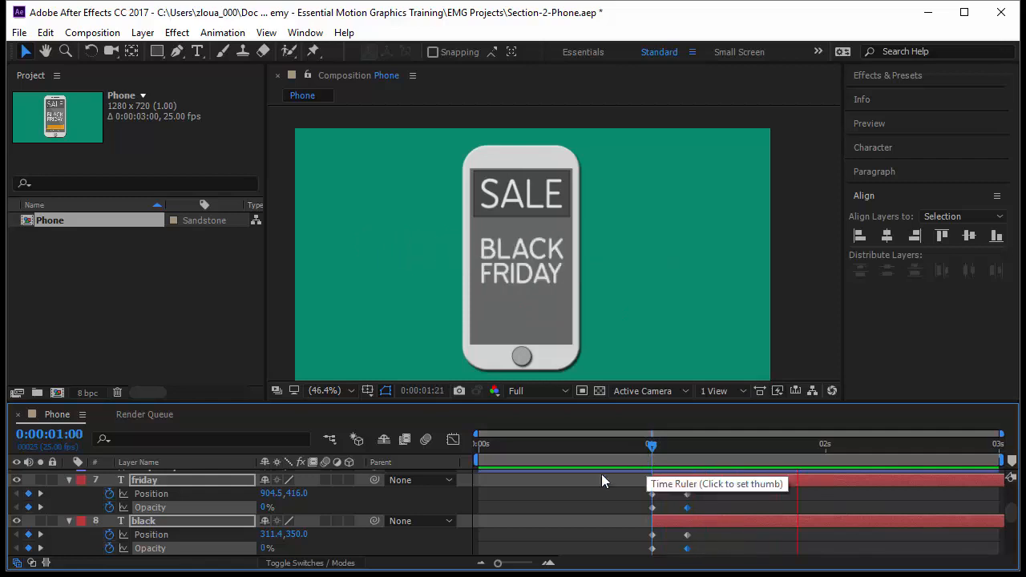
scroll(304, 501, up, 3)
key(space)
scroll(201, 533, down, 3)
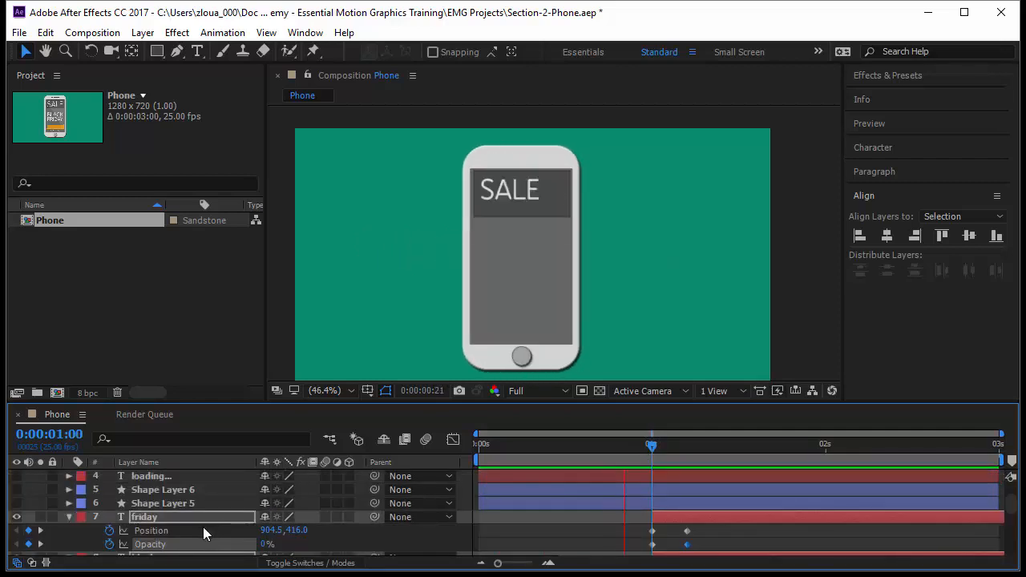
Step: Turn on Shape Layer 5 and shift its layer bar to start at 0:00:01:05
click(198, 503)
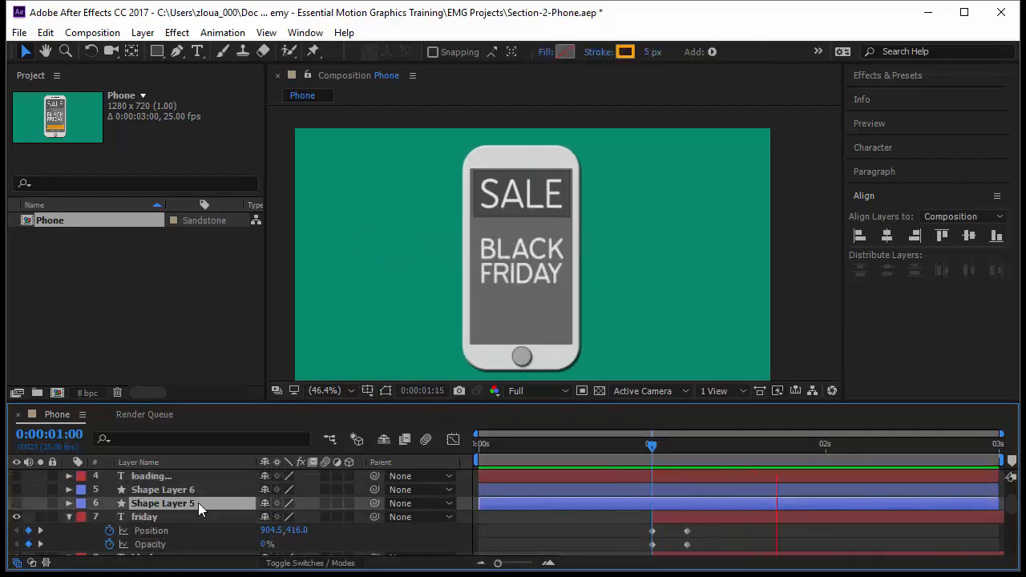
click(16, 503)
drag(650, 447, 686, 459)
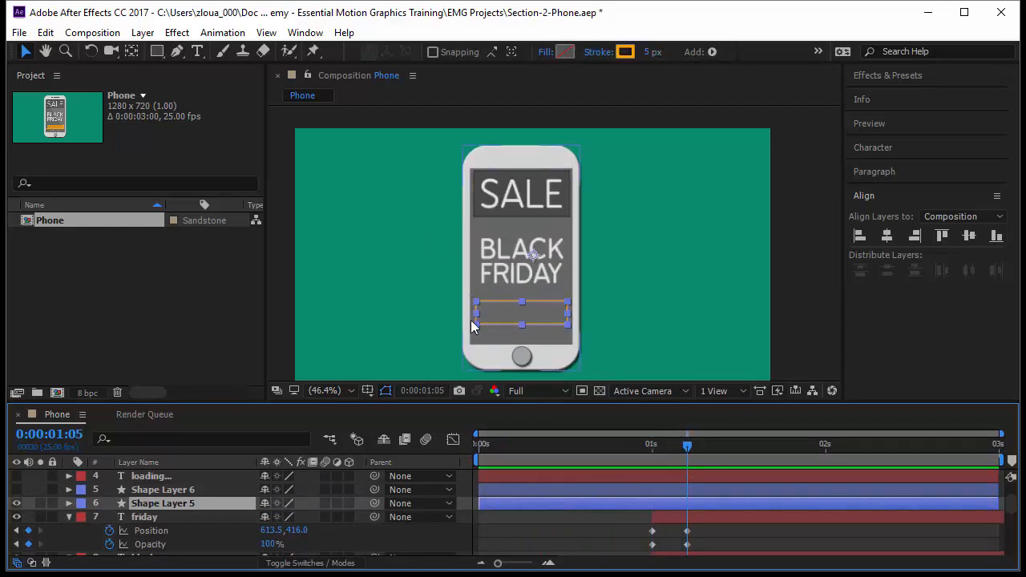
key(period)
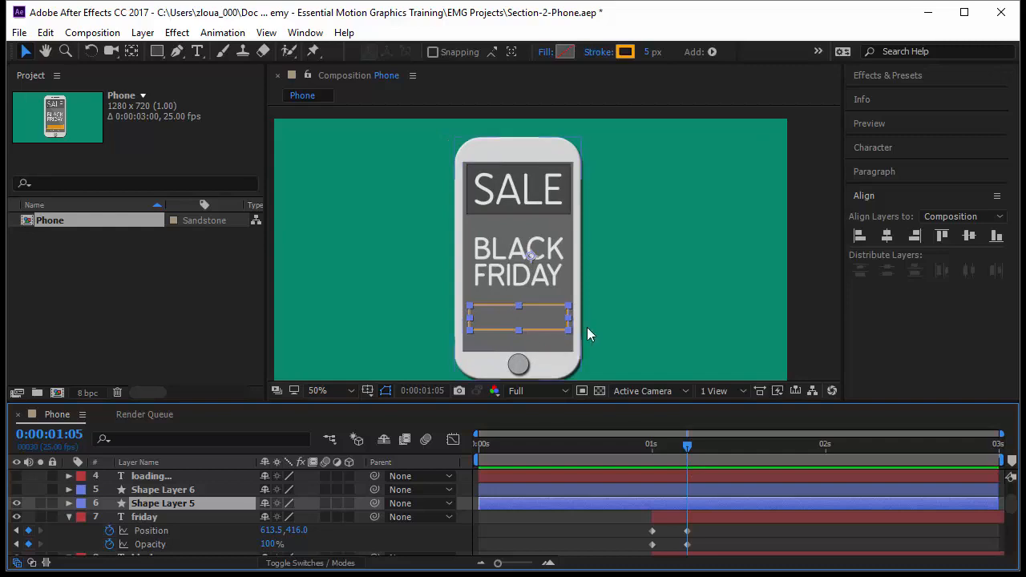
drag(530, 502, 734, 504)
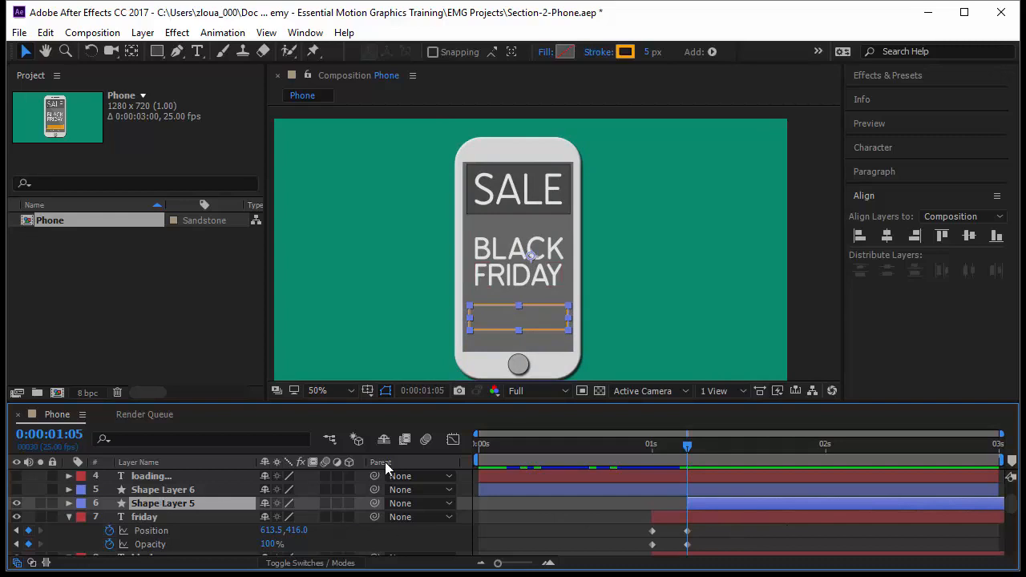
Step: Rename Shape Layer 5 to Loading Case
key(Return)
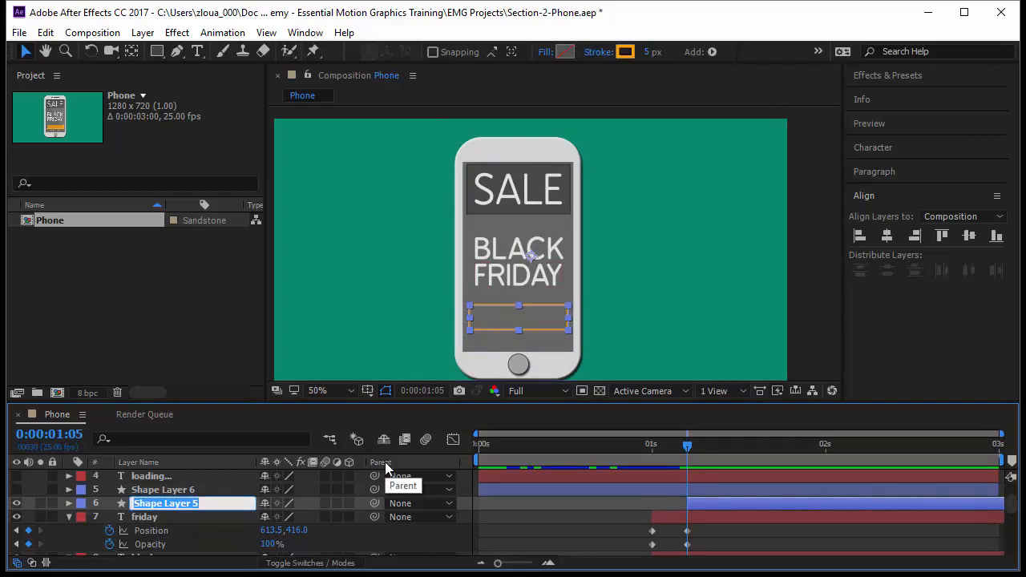
text(Loading Case)
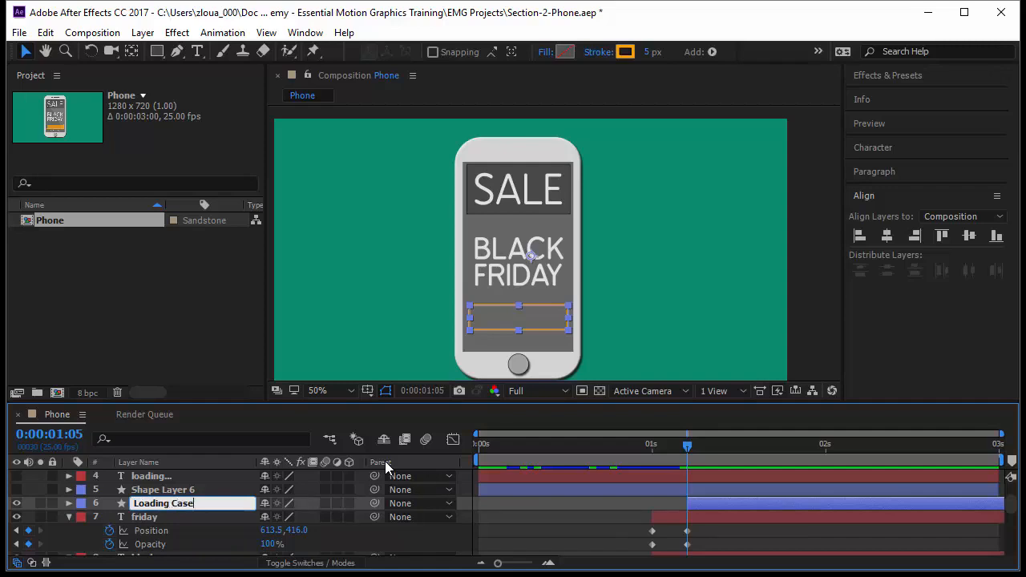
key(Return)
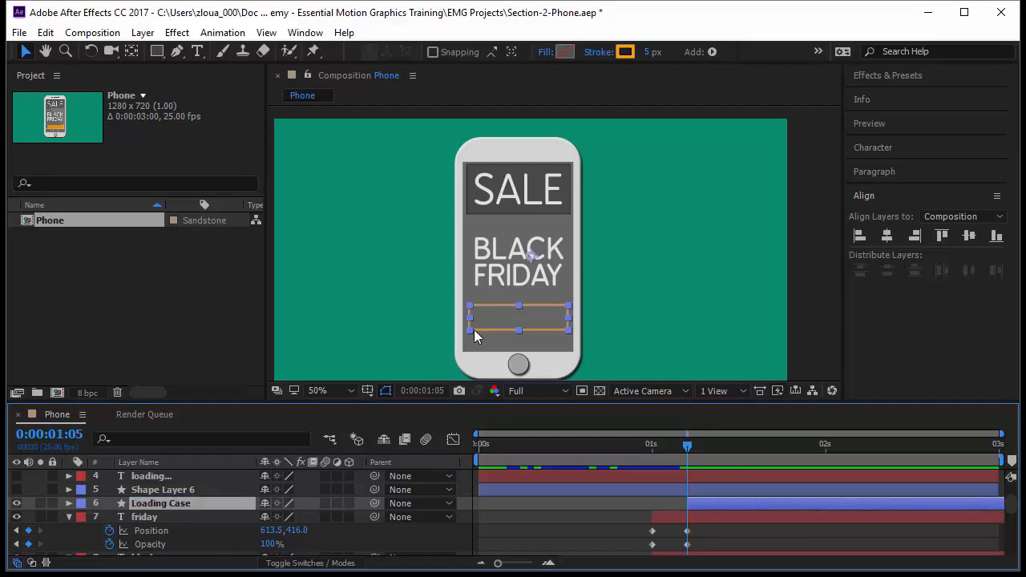
Step: Show Loading Case's Scale, advance five frames to 0:00:01:10 and set a Scale keyframe there
key(s)
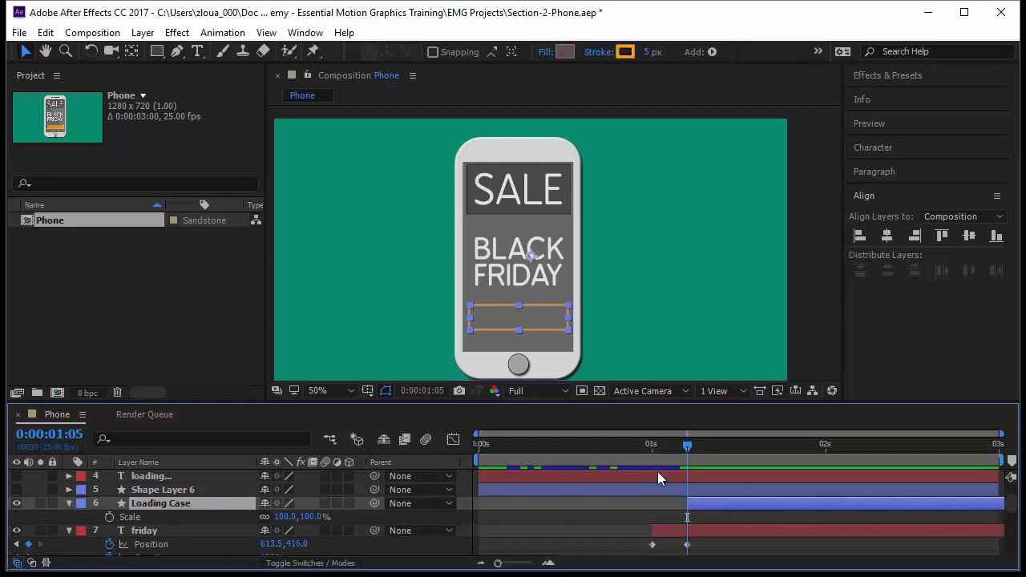
click(56, 435)
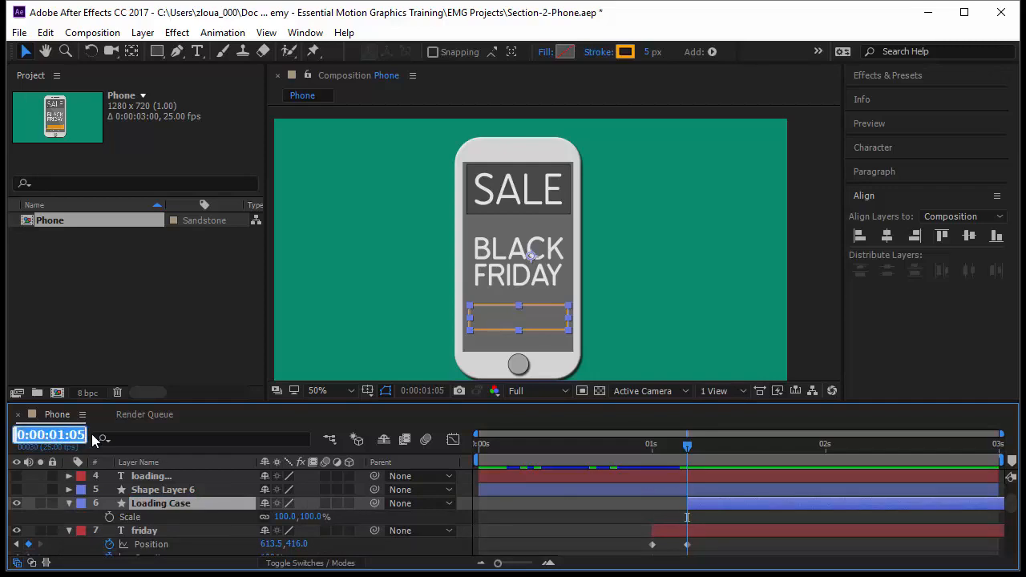
text(+5)
key(Return)
click(110, 516)
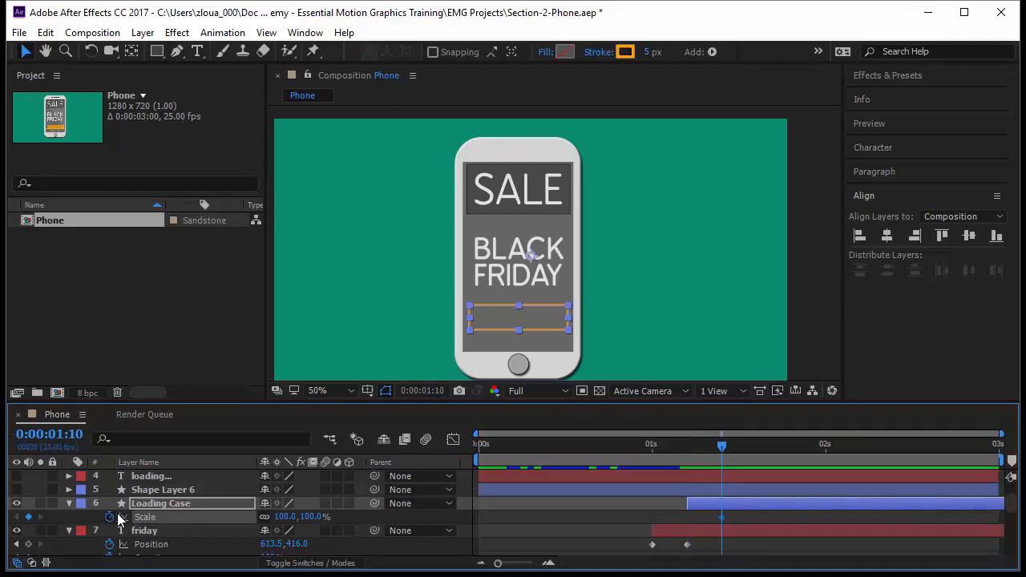
Step: Move Loading Case's anchor point to the left edge of the rectangle with the Pan Behind tool
click(132, 51)
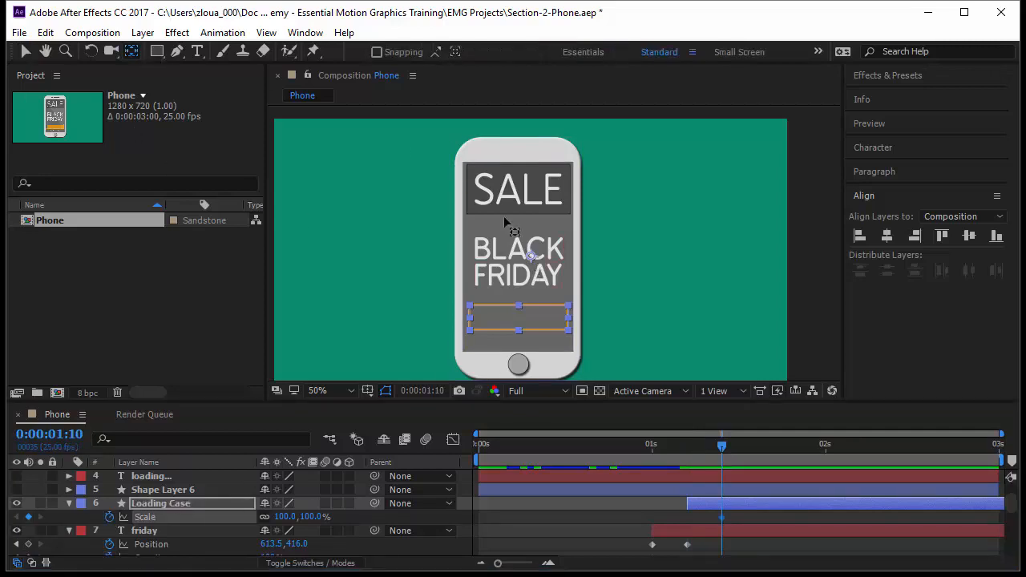
drag(533, 258, 471, 317)
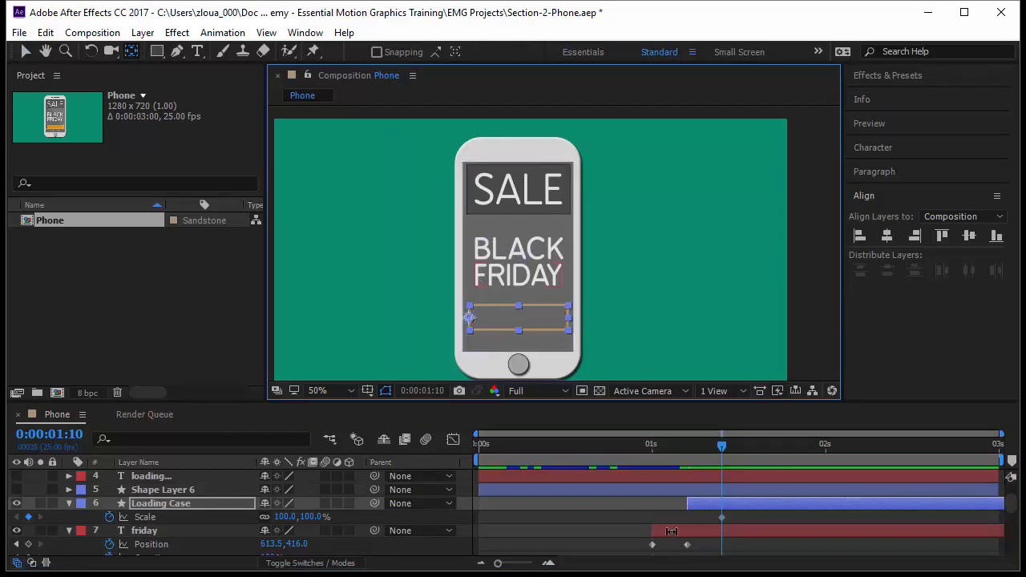
Step: At 0:00:01:05, set Loading Case's horizontal Scale to 0%
drag(722, 447, 688, 465)
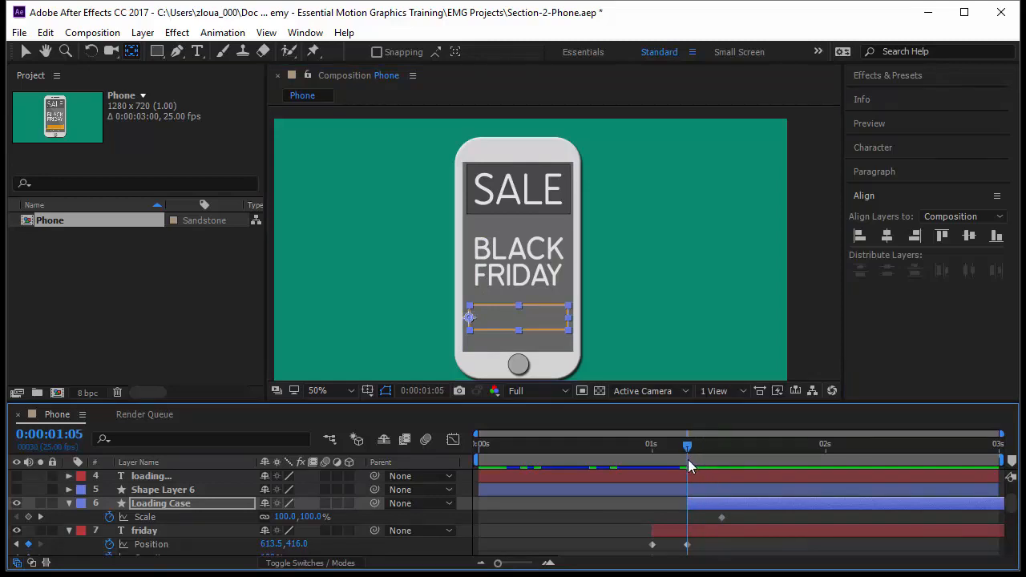
drag(287, 517, 243, 523)
click(281, 517)
text(0)
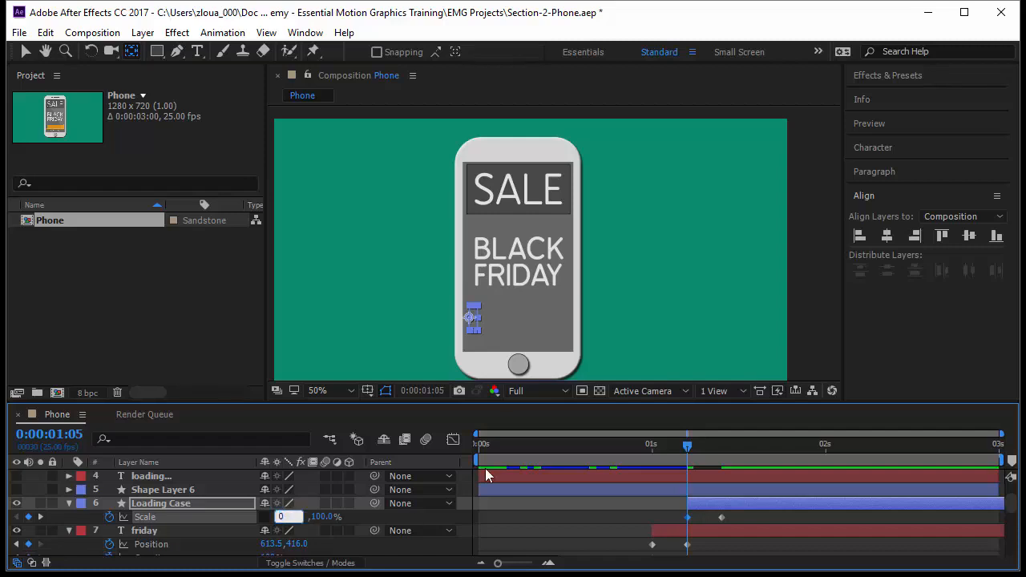
key(Return)
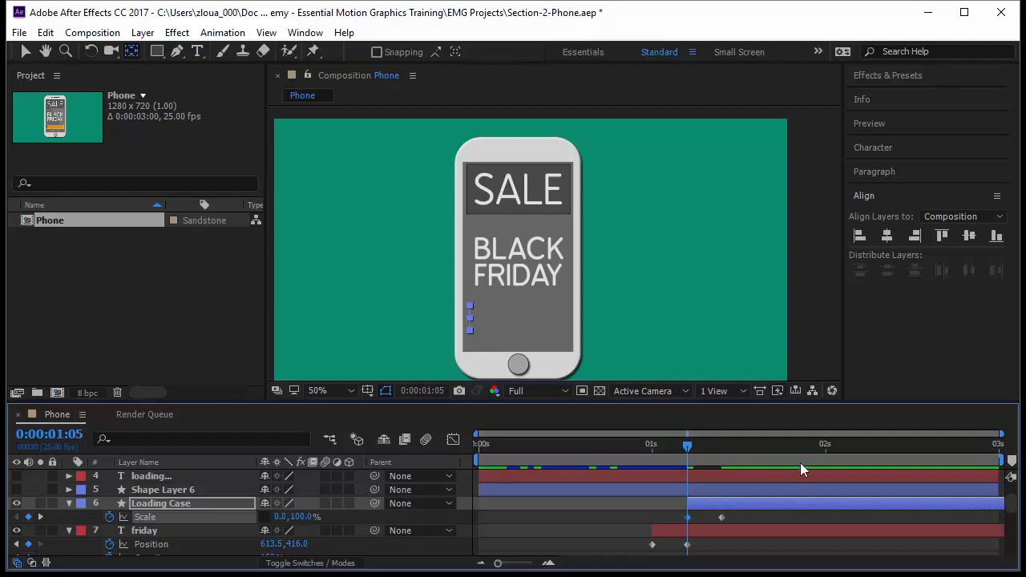
Step: Turn on Shape Layer 6 and move its anchor point to the bar's left edge
drag(684, 448, 718, 461)
click(198, 489)
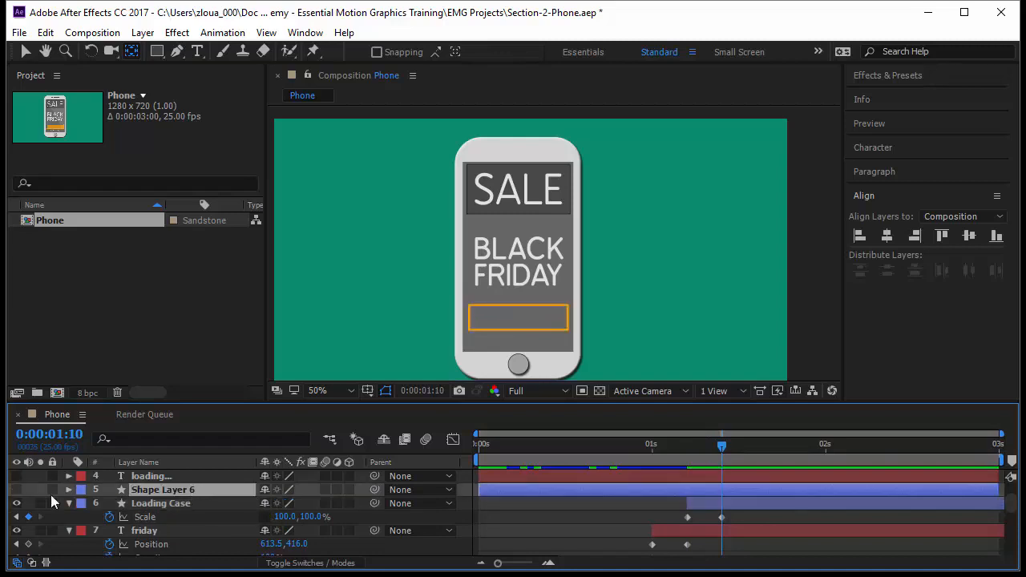
click(16, 489)
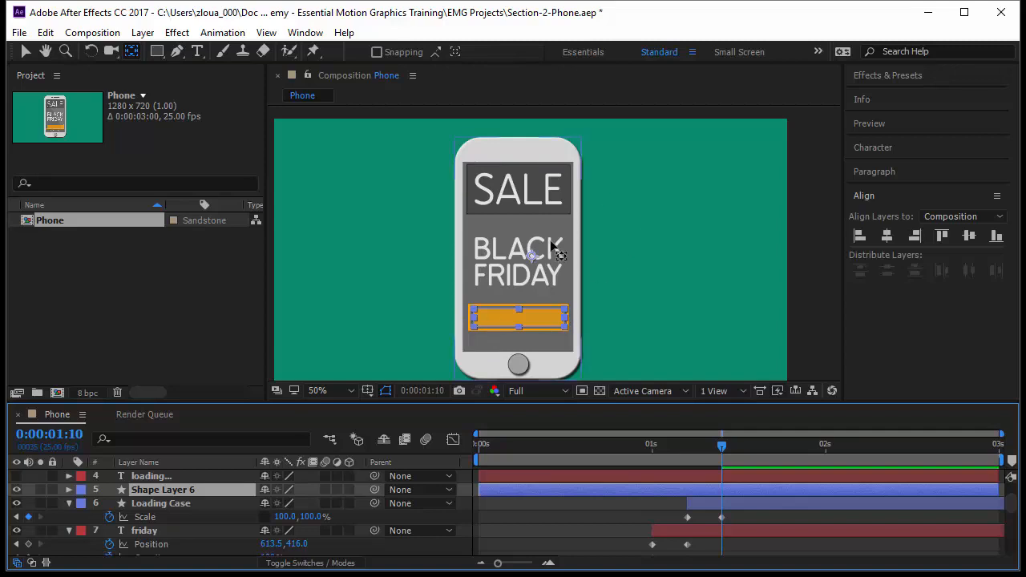
drag(536, 258, 471, 321)
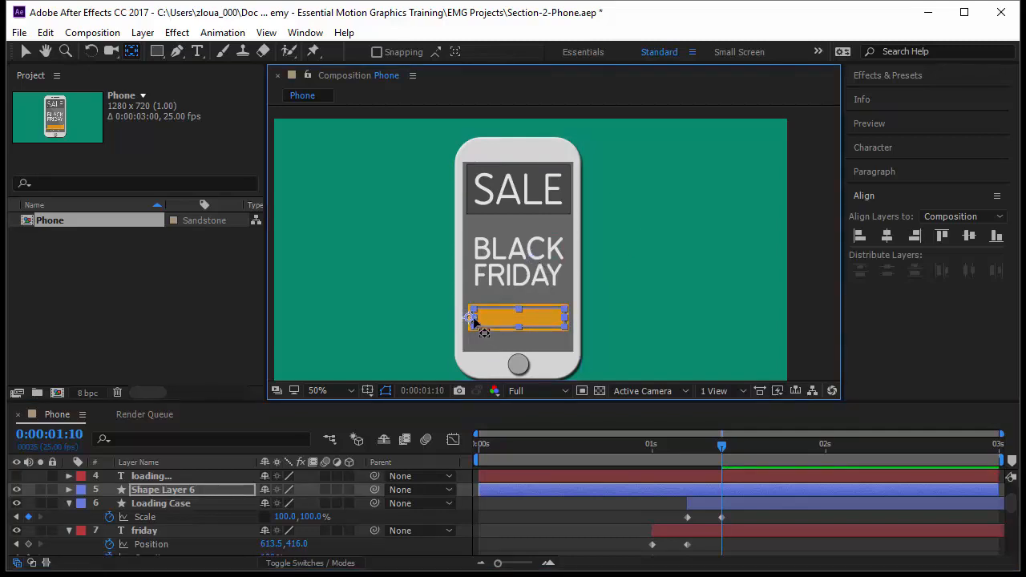
scroll(471, 318, up, 1)
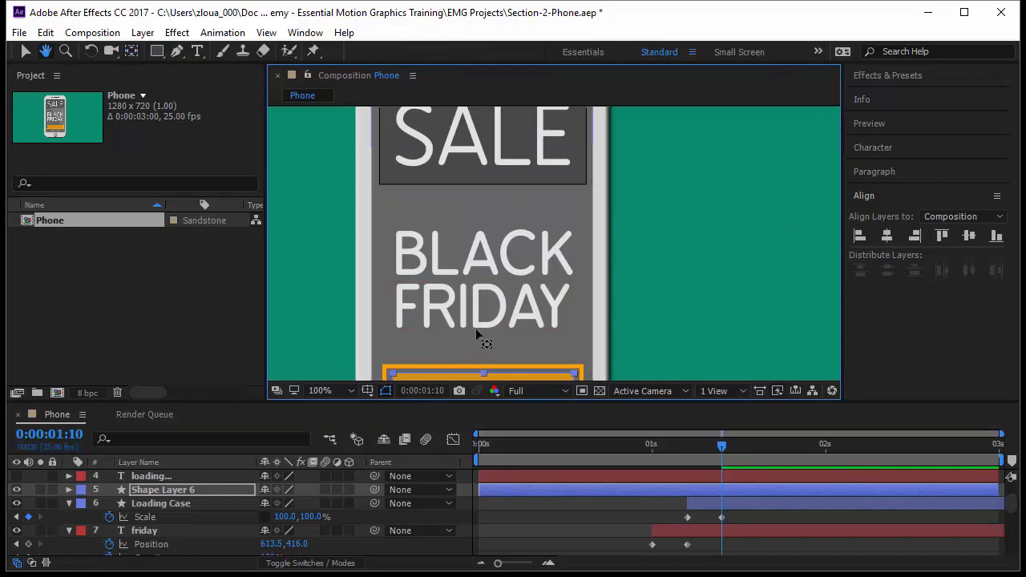
drag(429, 339, 491, 250)
drag(446, 302, 455, 301)
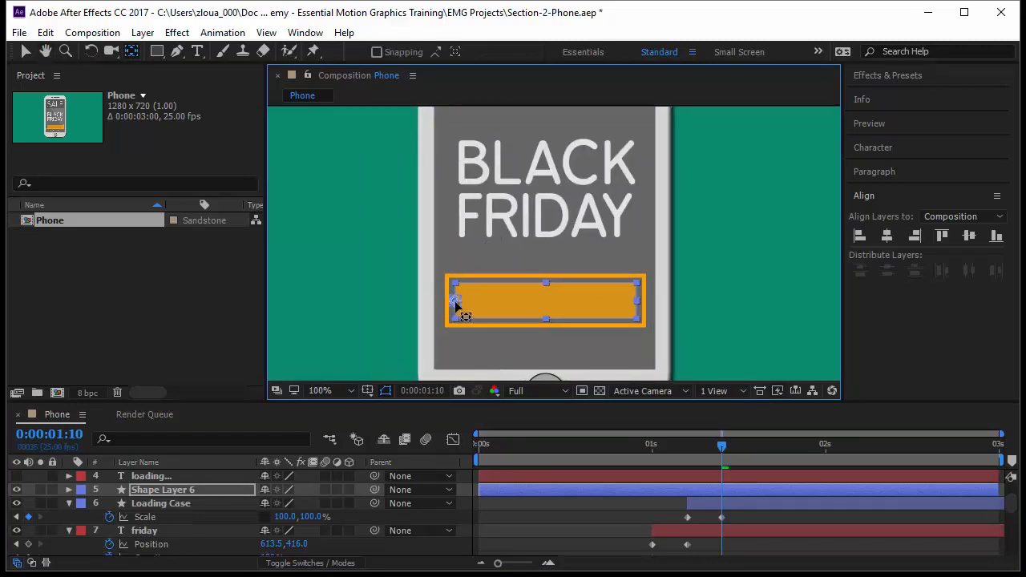
Step: Shift Shape Layer 6's layer bar to start at 0:00:01:10
key(v)
click(651, 490)
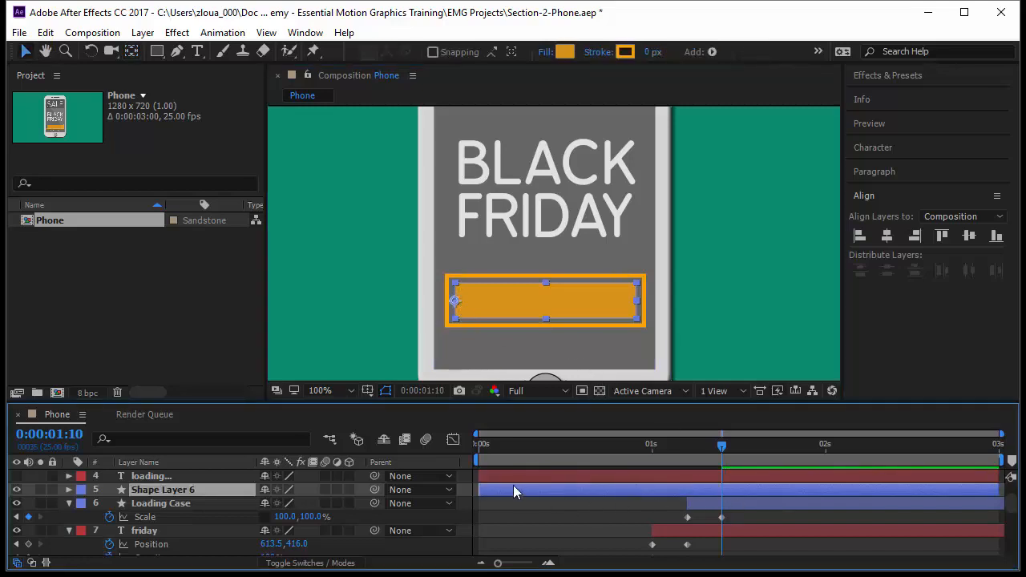
drag(509, 489, 753, 492)
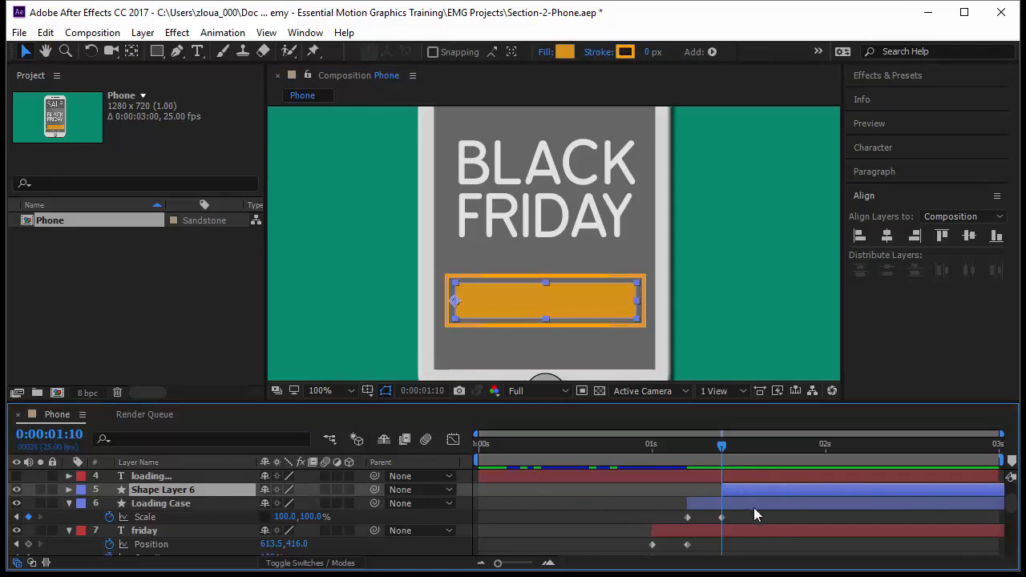
Step: Rename Shape Layer 6 to Loading Bar
key(Return)
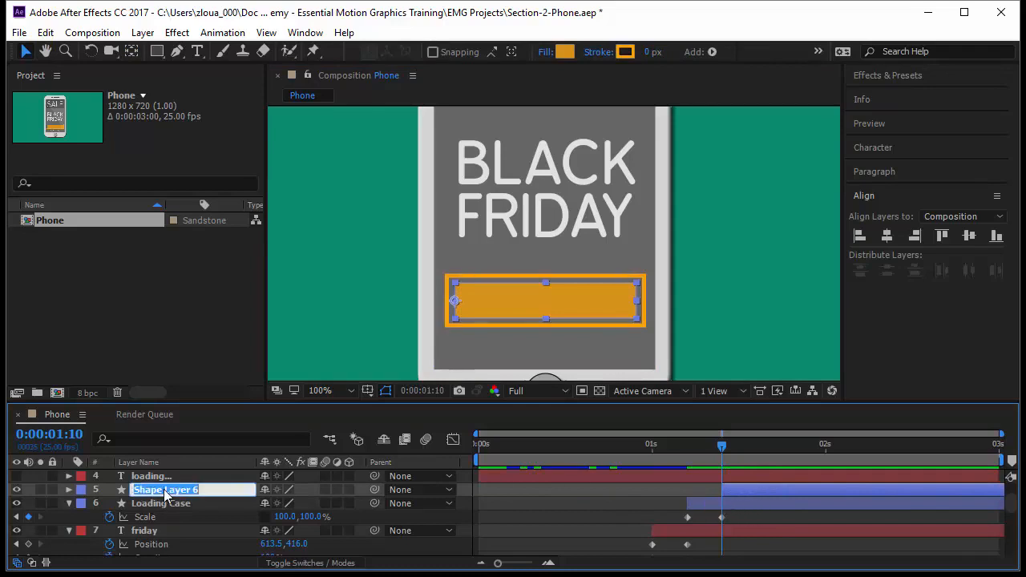
text(Loading Bar)
key(Return)
Step: Show Loading Bar's Scale, advance five frames to 0:00:01:15 and set a Scale keyframe there
key(s)
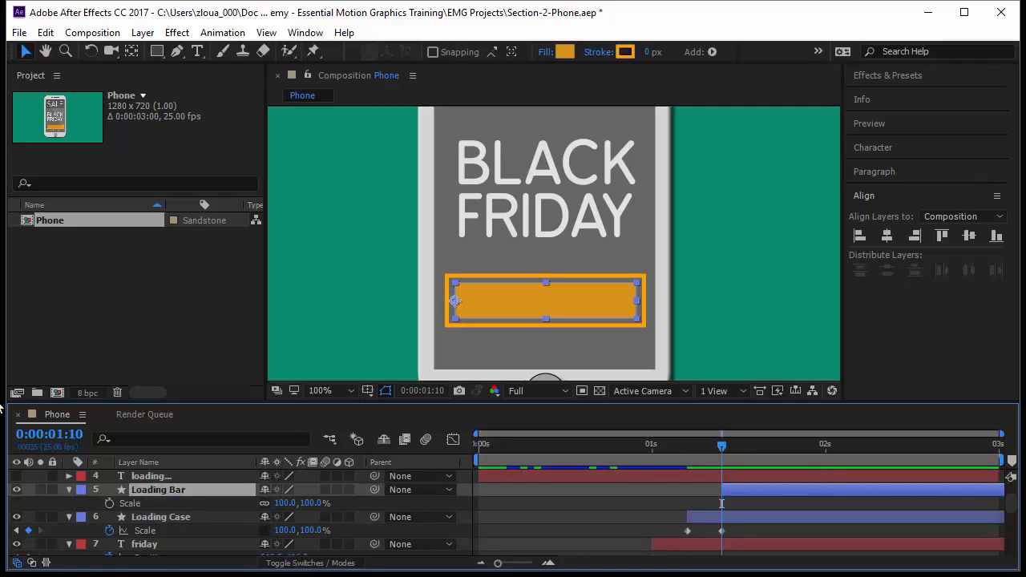
click(78, 435)
text(+5)
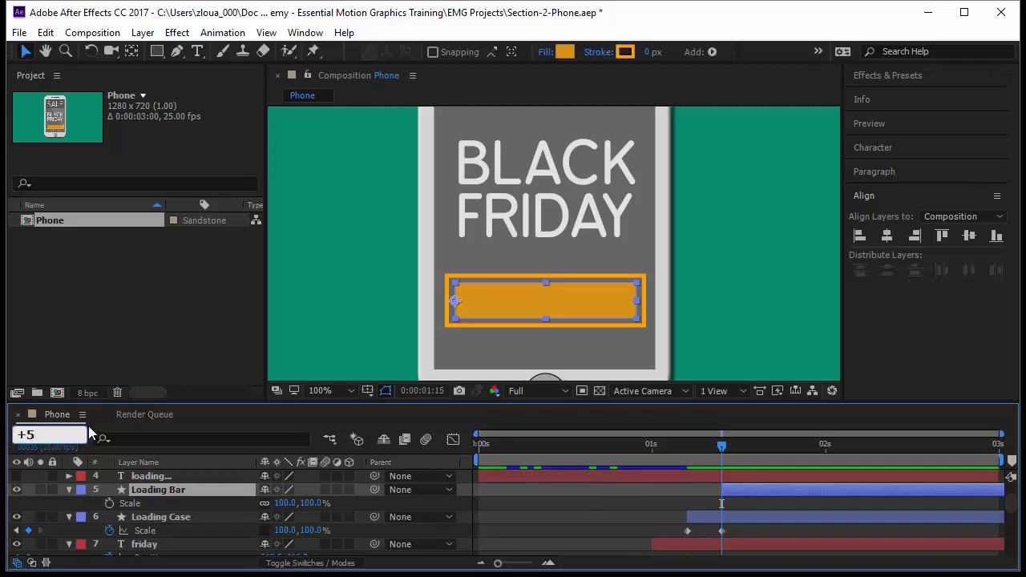
key(Return)
click(108, 503)
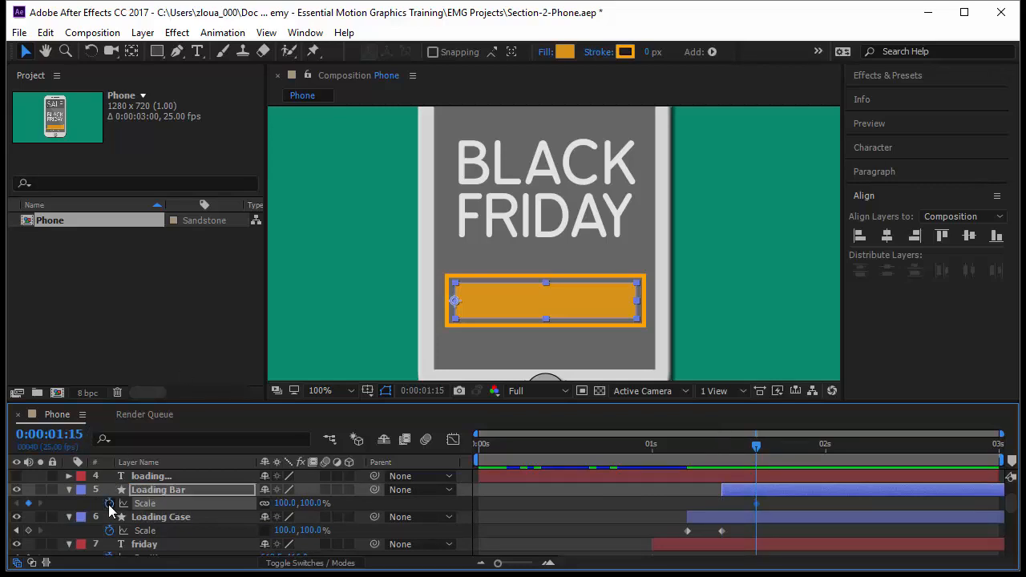
Step: At 0:00:01:10, set Loading Bar's horizontal Scale to 0%
click(720, 465)
click(285, 503)
text(0)
key(Return)
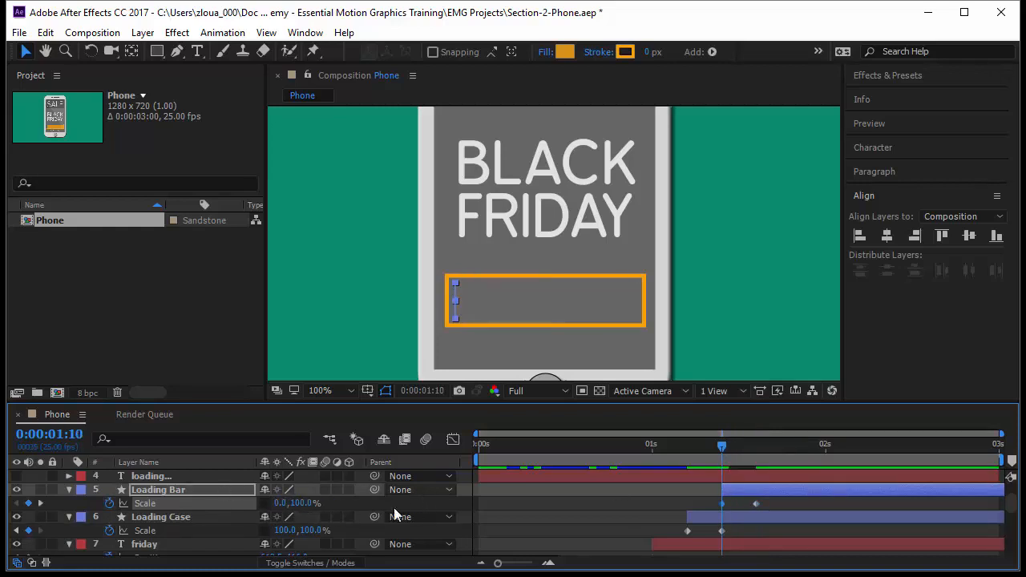
Step: At 0:00:01:15, set Loading Bar's horizontal Scale to 37%
drag(723, 457, 756, 469)
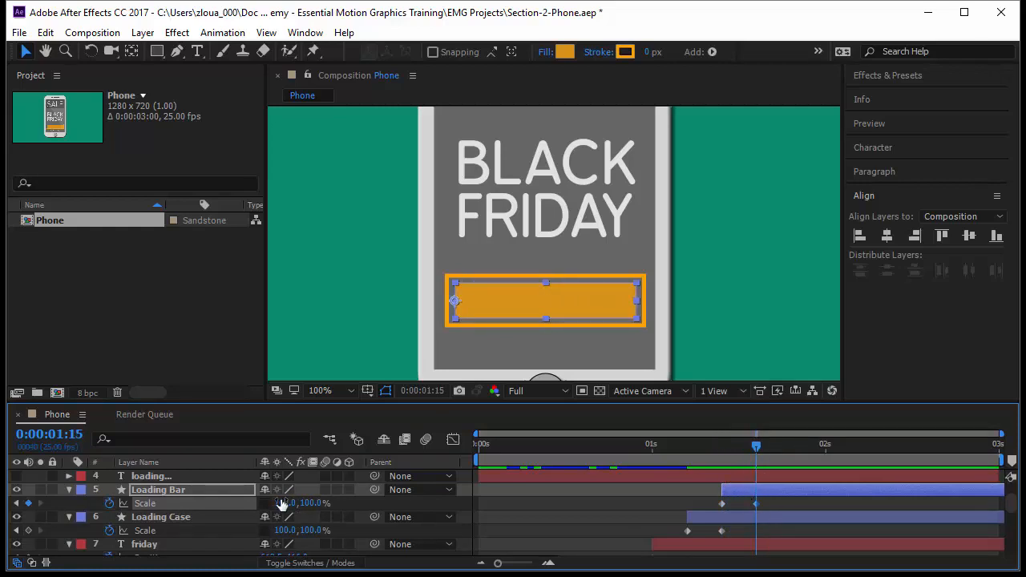
drag(282, 502, 239, 509)
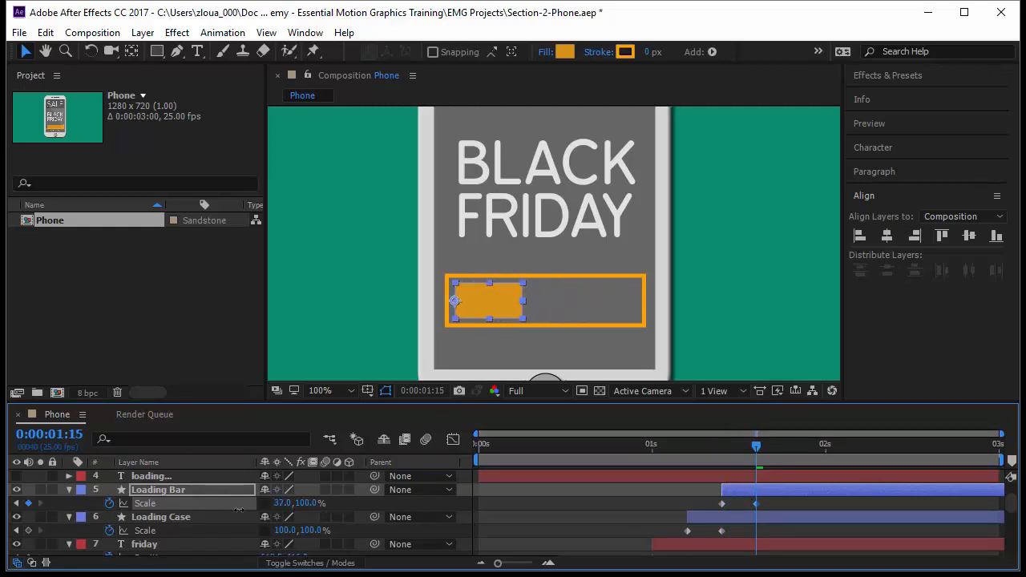
Step: At 0:00:02:24, add a Loading Bar Scale keyframe at 100%
drag(755, 447, 1001, 485)
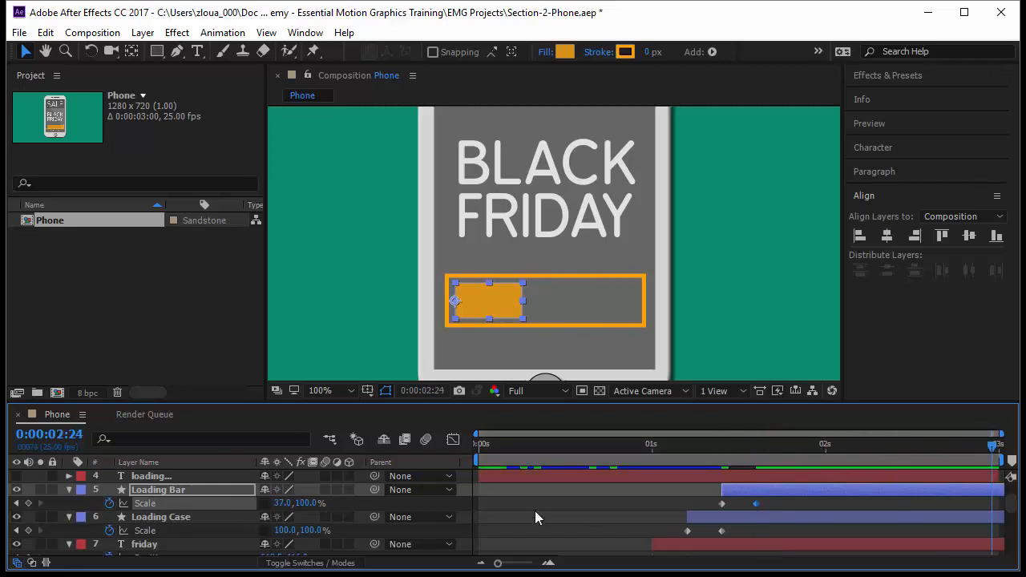
click(283, 502)
key(Return)
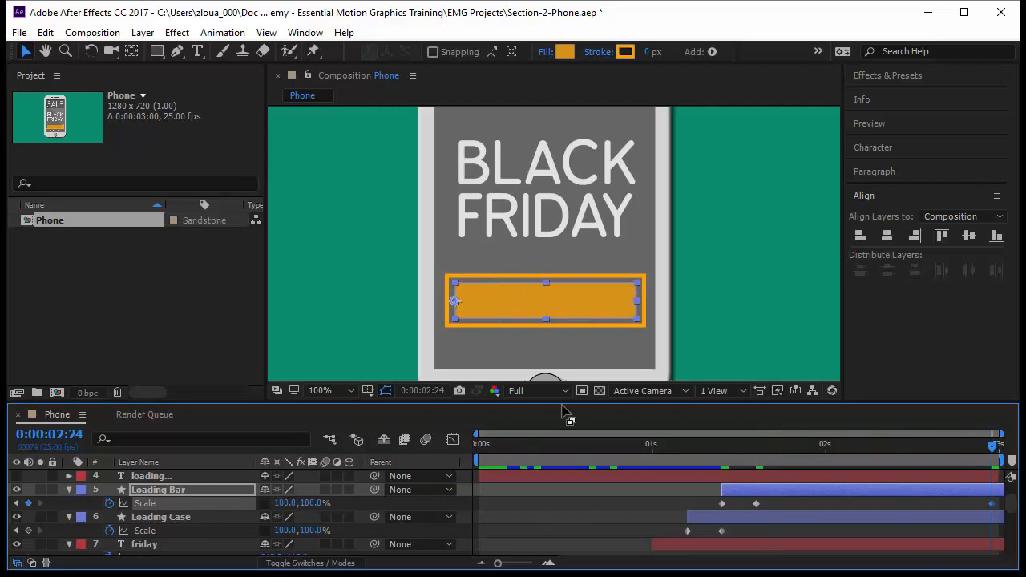
Step: Preview the animation from the start of the timeline
drag(989, 450, 656, 499)
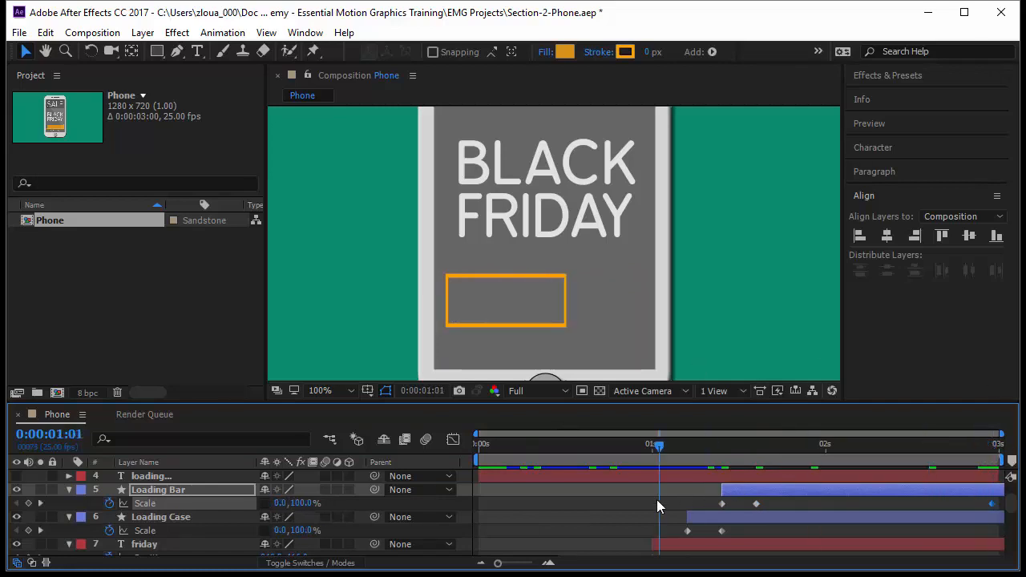
key(space)
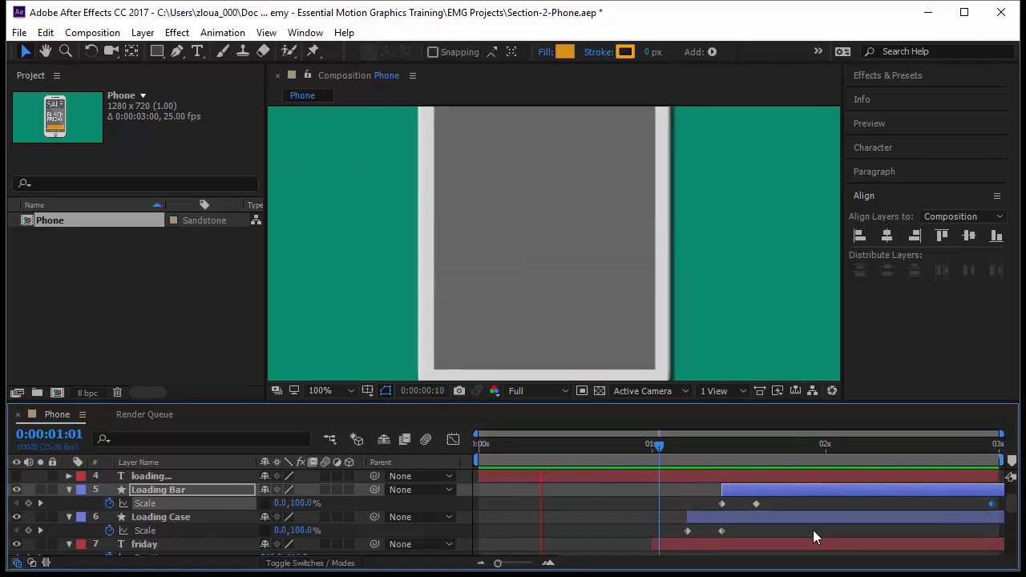
drag(659, 447, 466, 454)
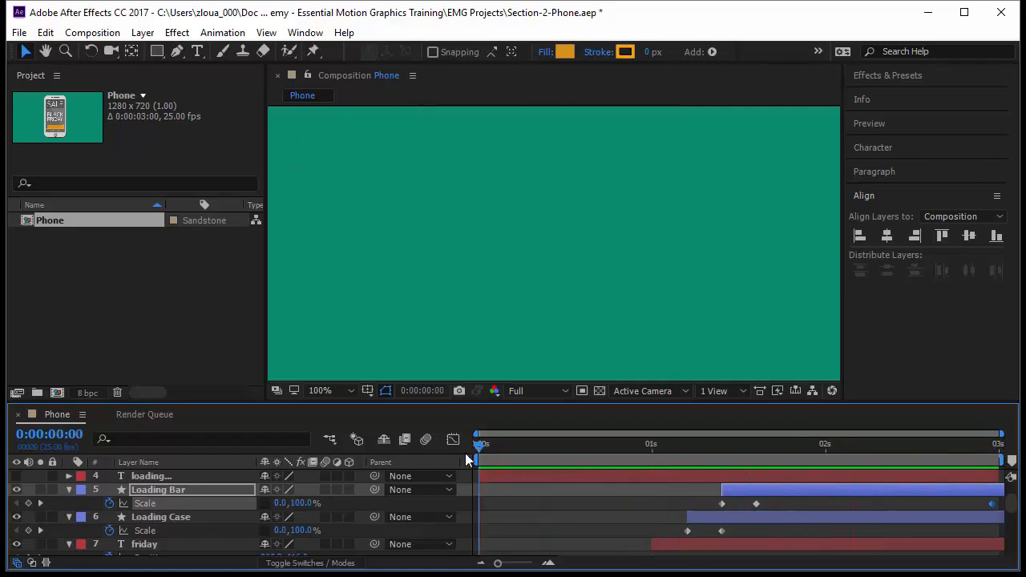
key(space)
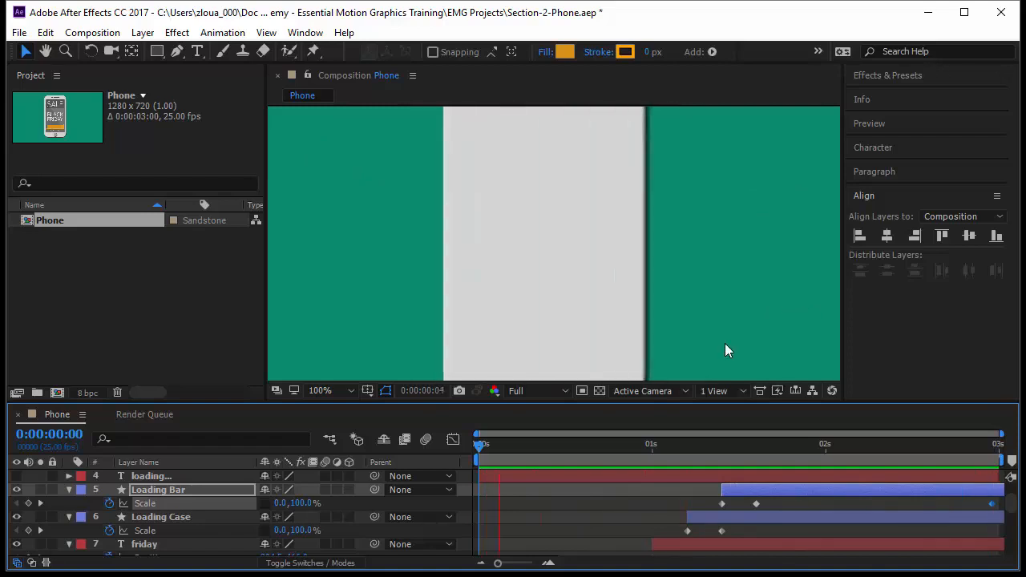
key(space)
Step: Shift the loading text layer's bar to start at 0:00:01:15
click(378, 476)
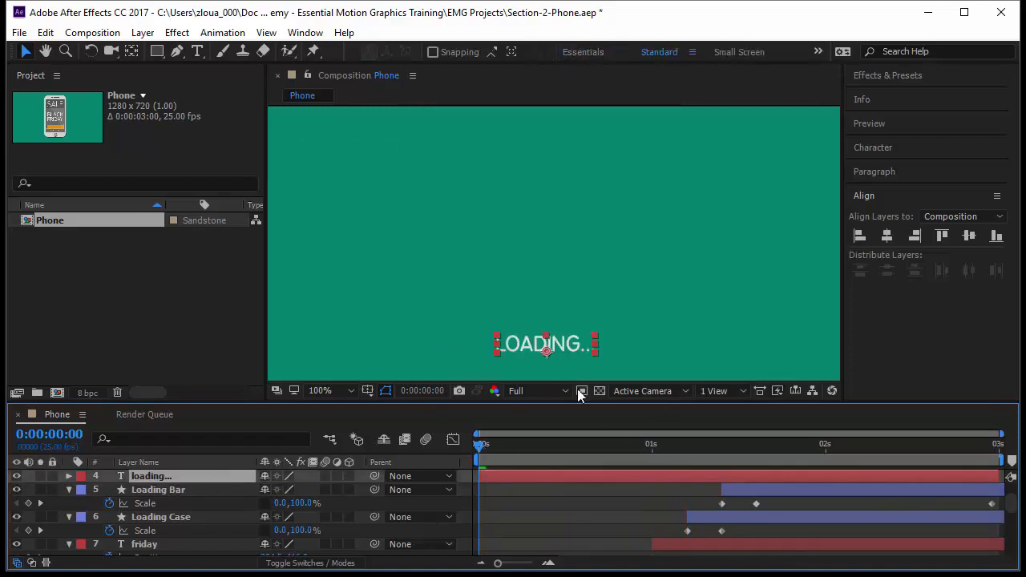
drag(482, 446, 760, 478)
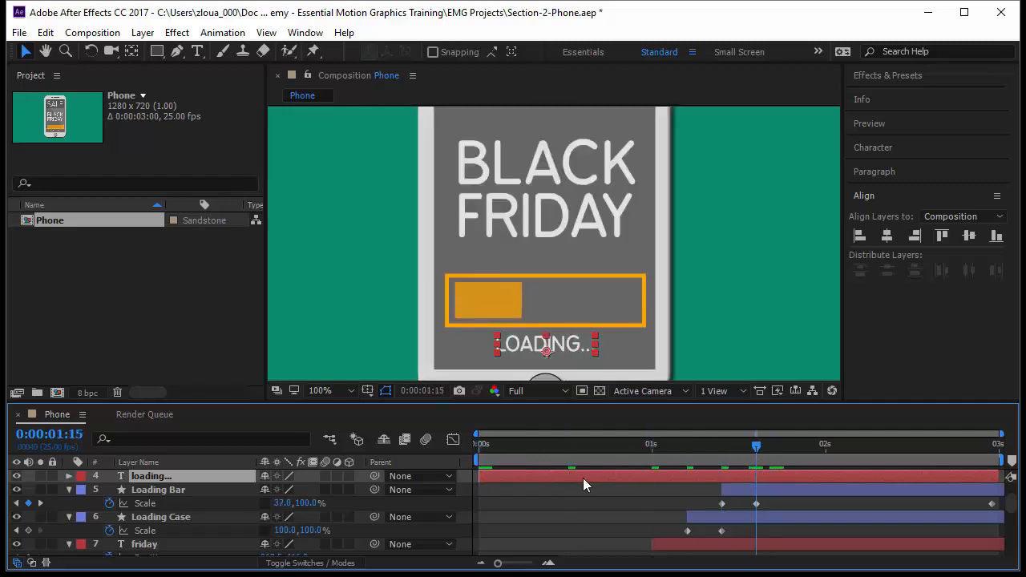
drag(583, 478, 822, 478)
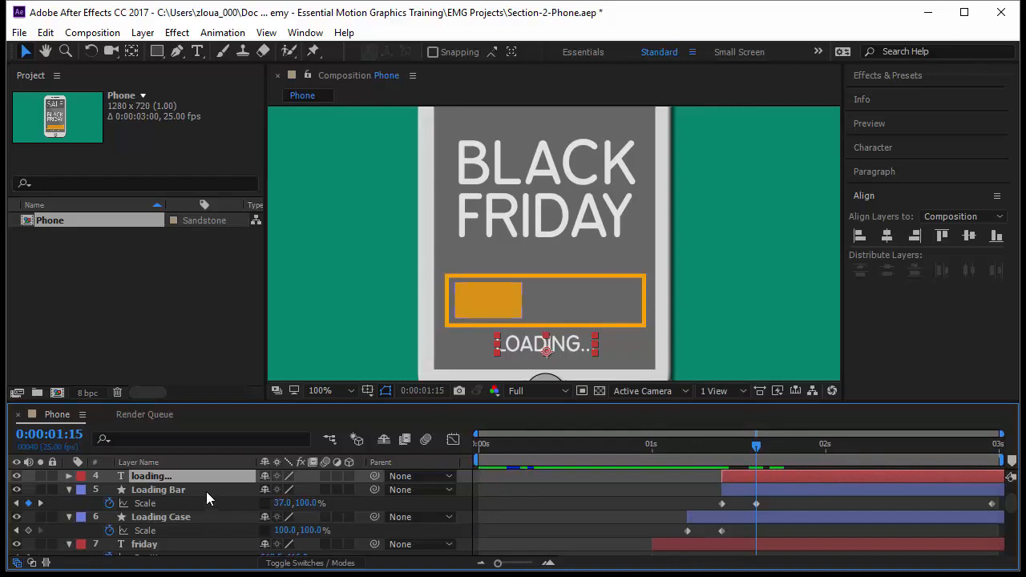
Step: At 0:00:01:10, add an Opacity keyframe of 0% on the loading text layer
key(t)
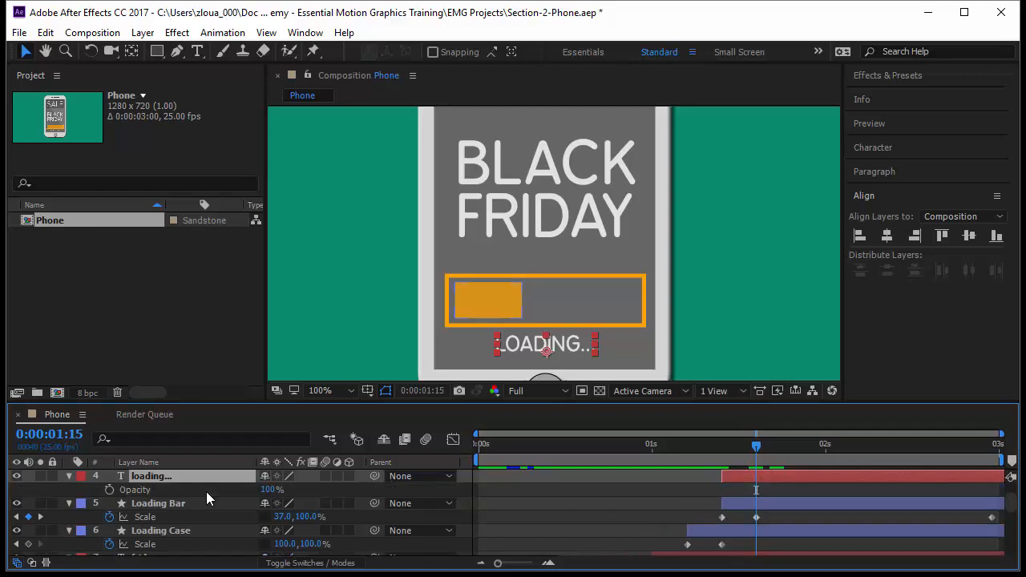
click(718, 451)
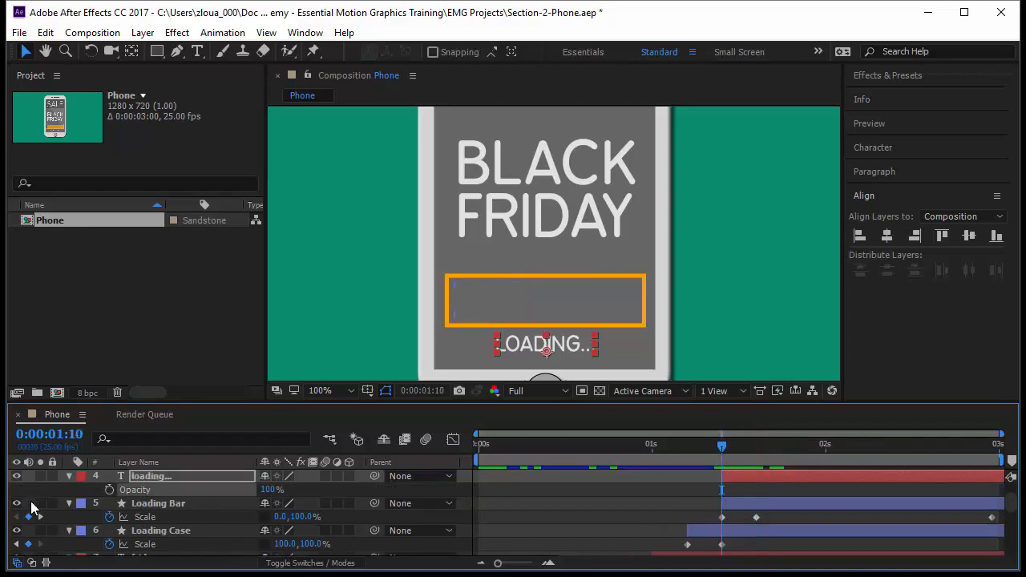
click(108, 489)
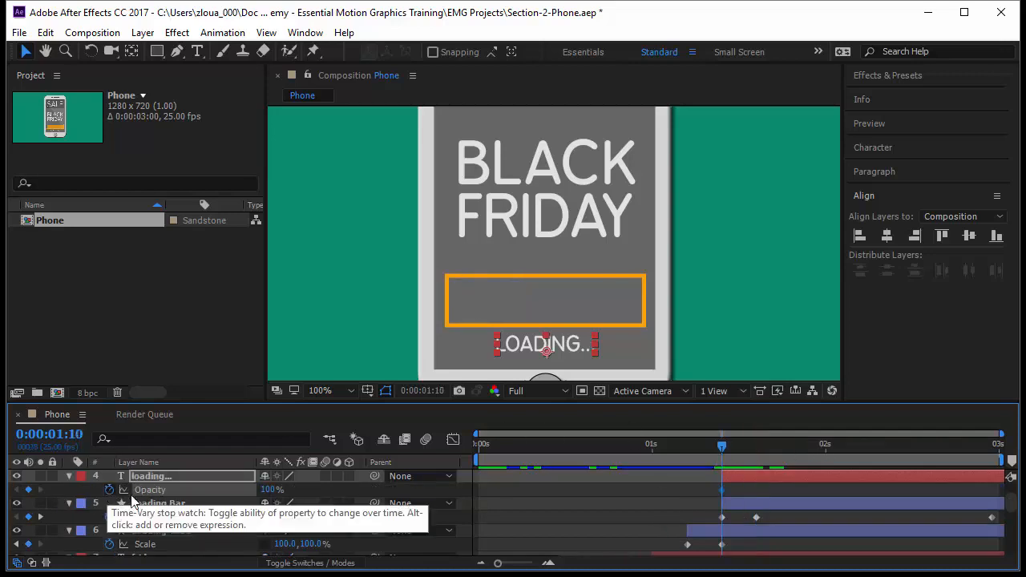
click(267, 489)
text(0)
key(Return)
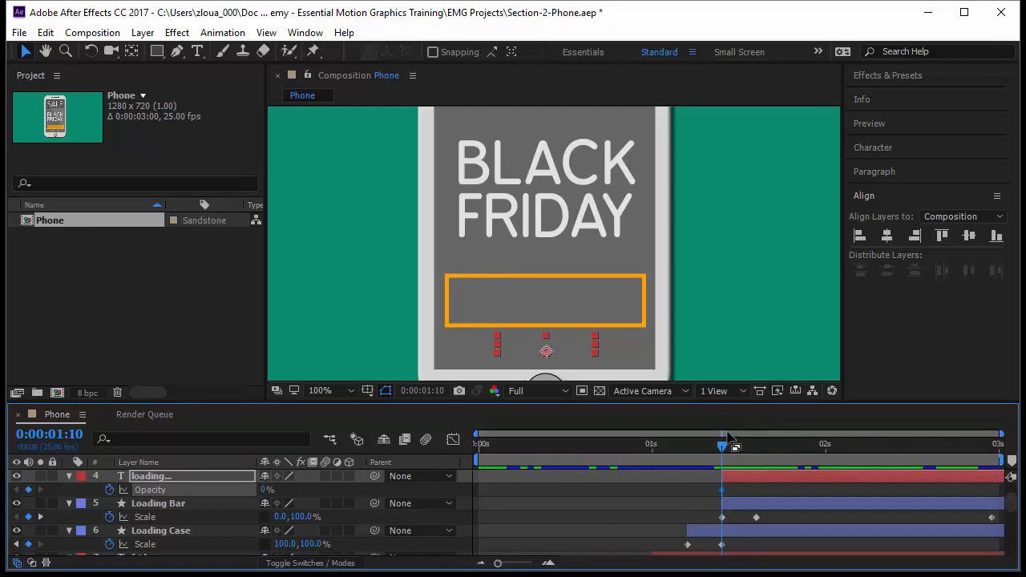
Step: At 0:00:01:12, set the loading text's Opacity to 100%
key(Page_Down)
key(Page_Down)
key(Page_Down)
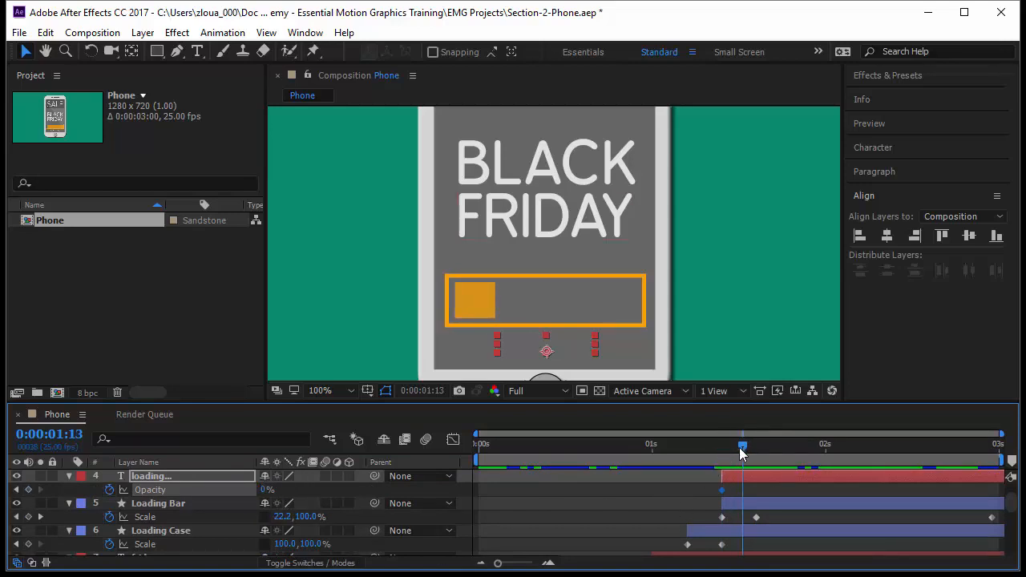
drag(742, 454, 734, 453)
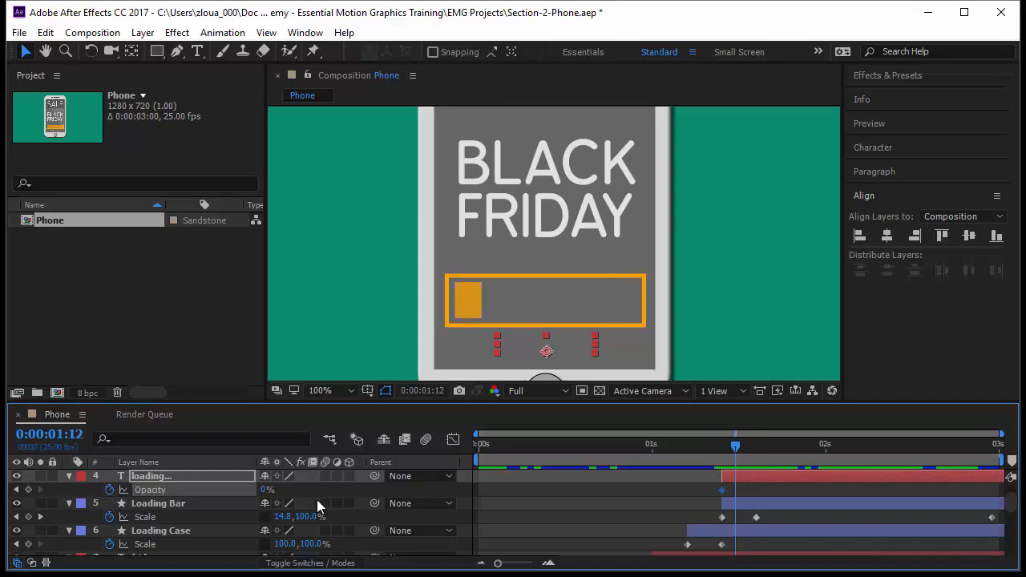
drag(262, 492, 376, 490)
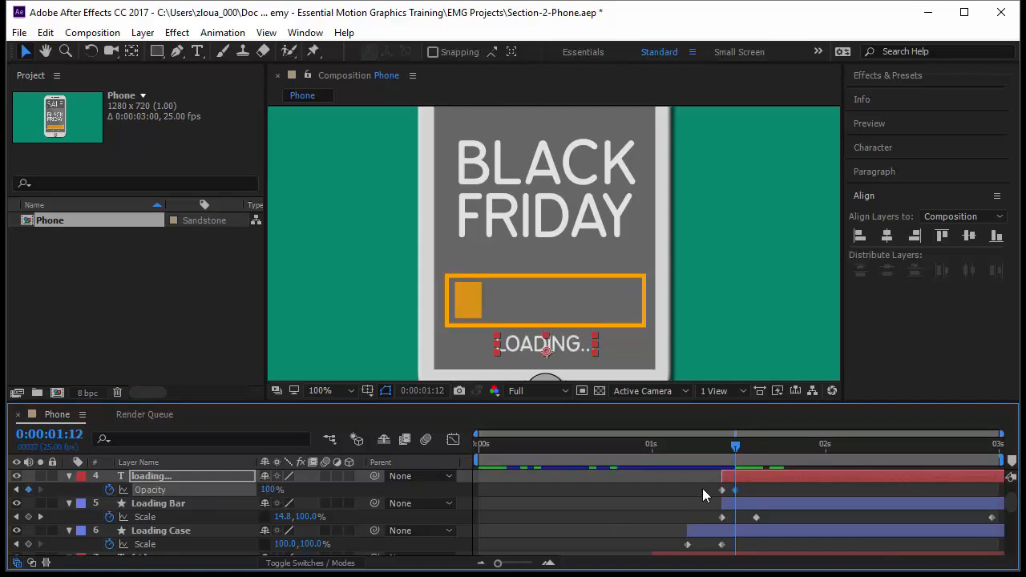
Step: Copy the loading text's two Opacity keyframes, paste them repeatedly from 0:00:01:14, and spread the set to the composition's end
click(703, 489)
click(734, 489)
key(ctrl+c)
drag(735, 451, 749, 457)
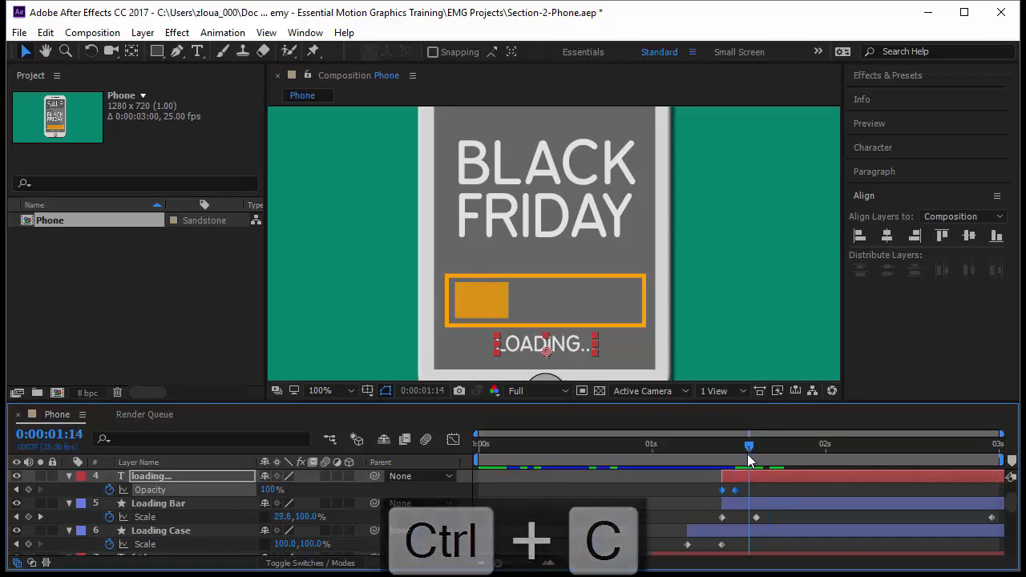
key(ctrl+v)
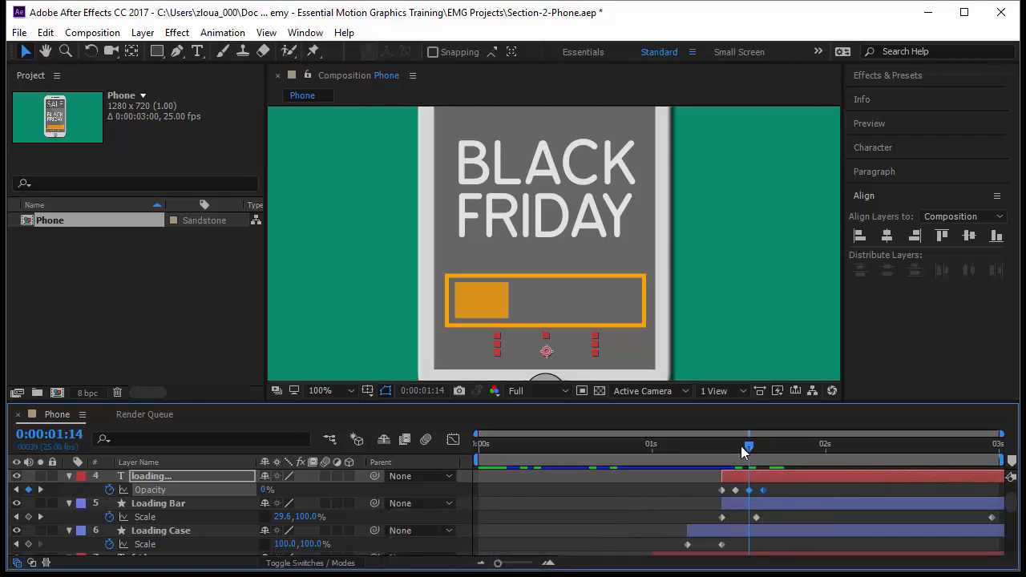
drag(748, 448, 827, 459)
key(ctrl+v)
key(ctrl+v)
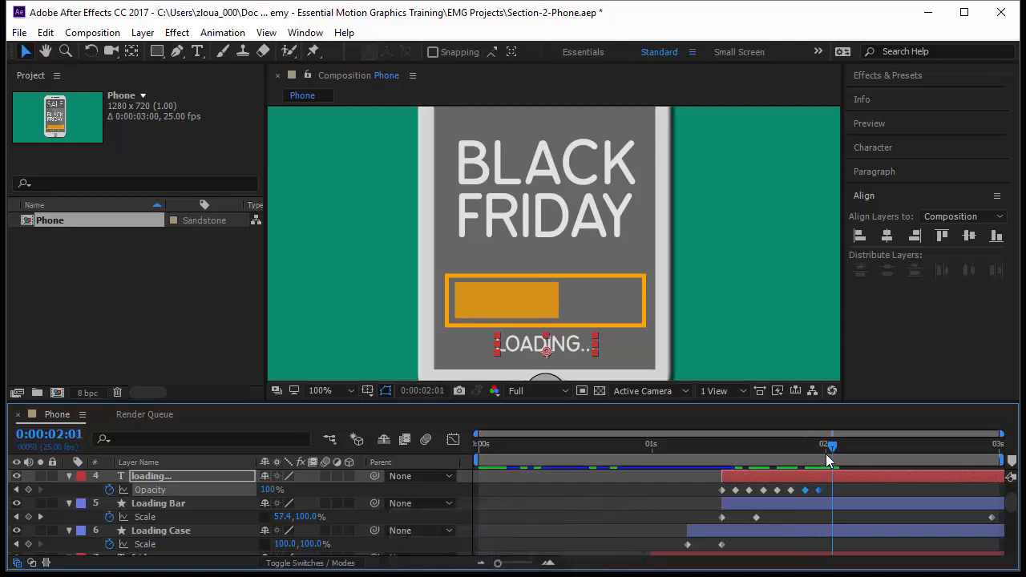
key(ctrl+v)
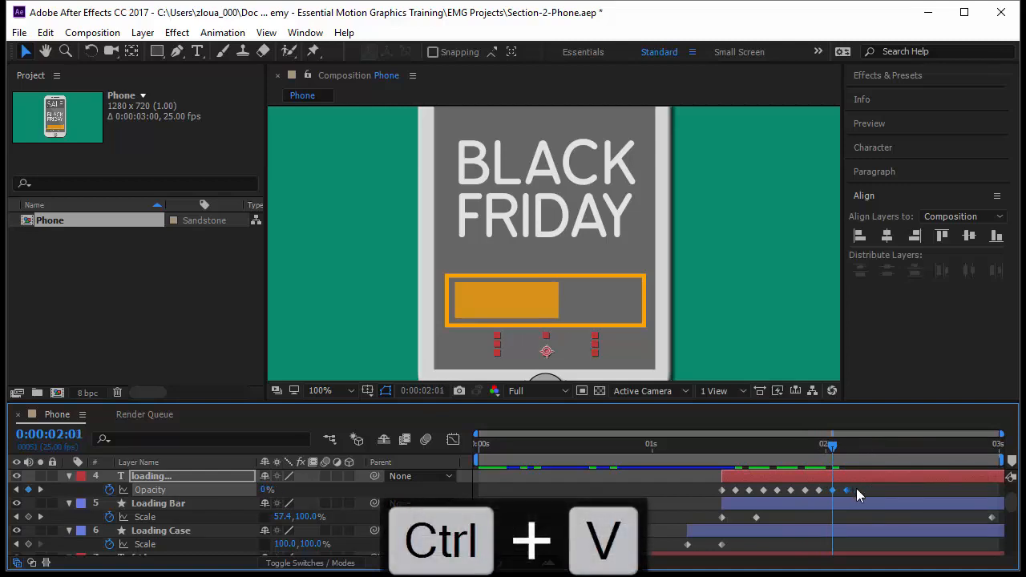
drag(716, 494, 1000, 499)
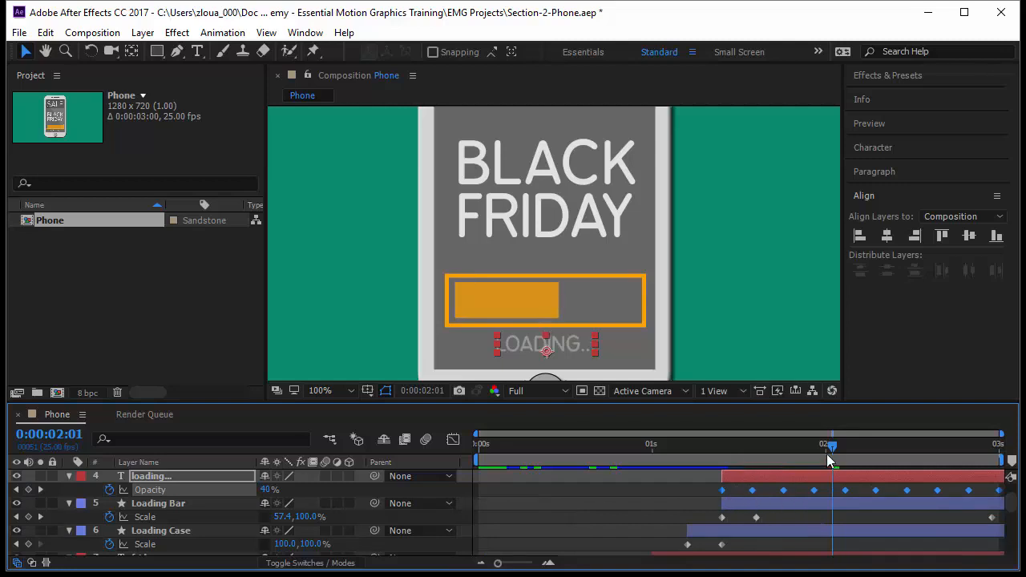
Step: Preview the animation from 0:00:00:24
drag(832, 449, 666, 449)
key(space)
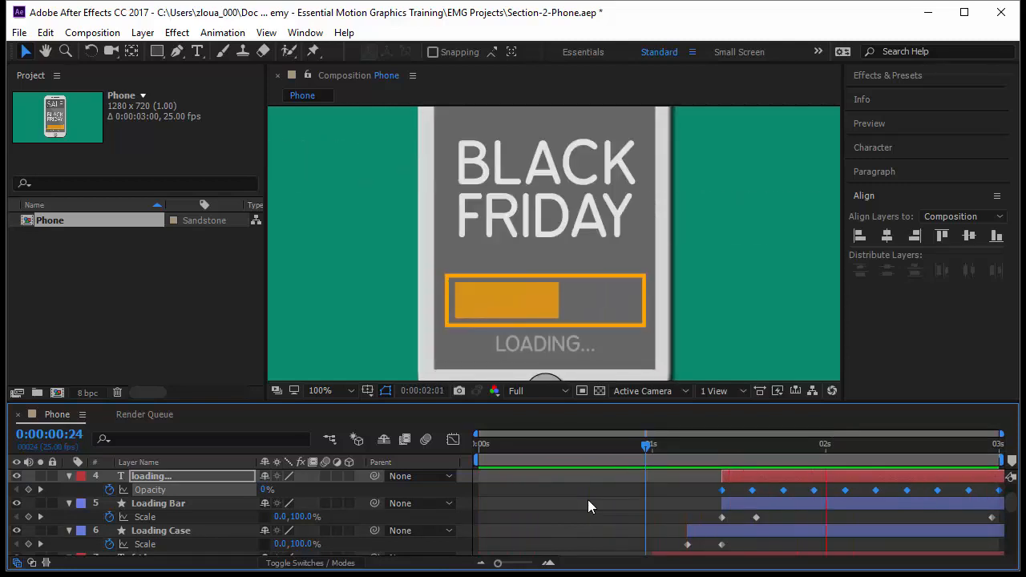
Step: Fit the composition view and inspect Shape Layers 7, 8 and 9 forming the phone's top details
click(329, 391)
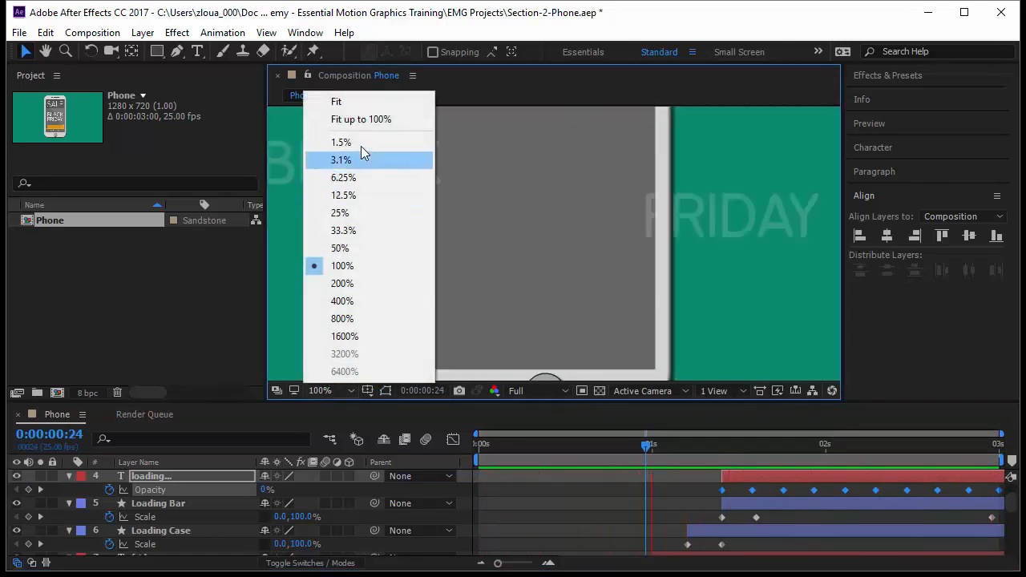
click(365, 120)
scroll(140, 497, up, 2)
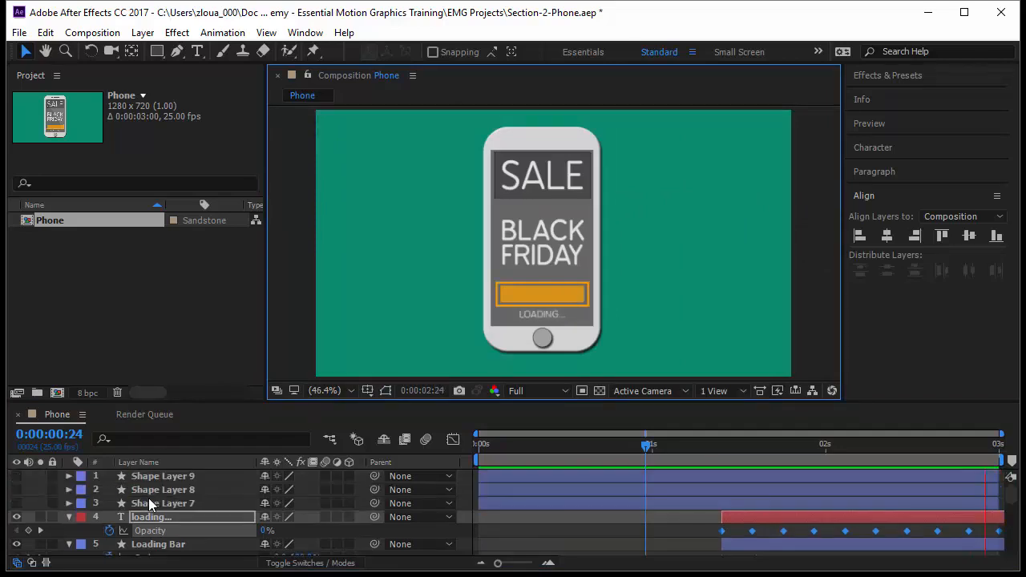
click(154, 508)
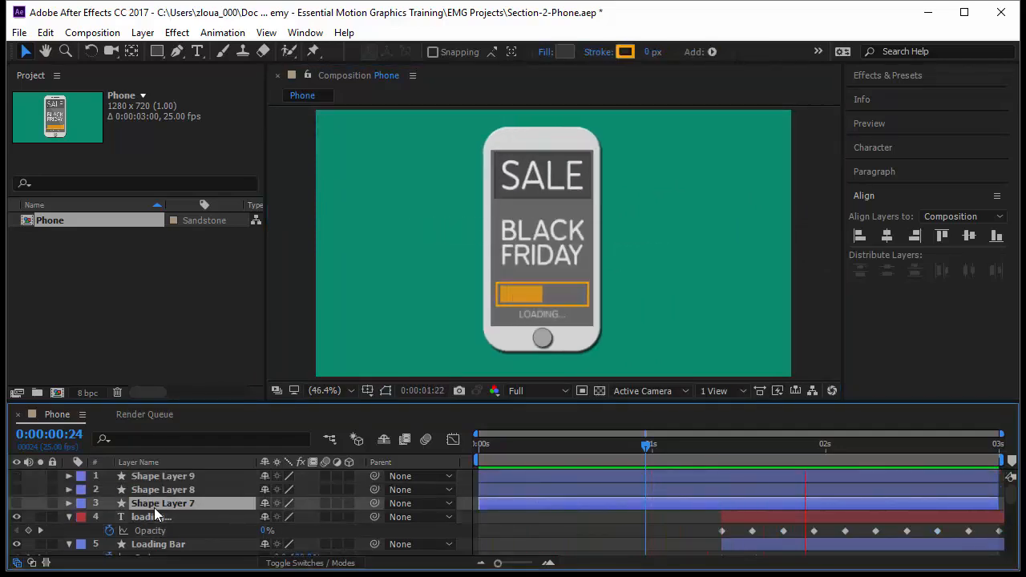
drag(649, 445, 784, 503)
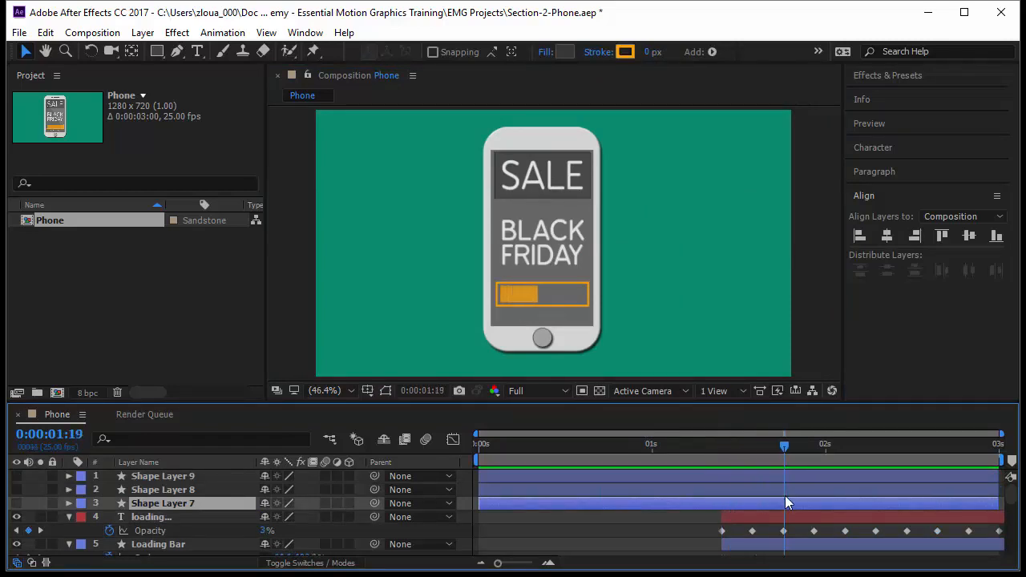
click(165, 502)
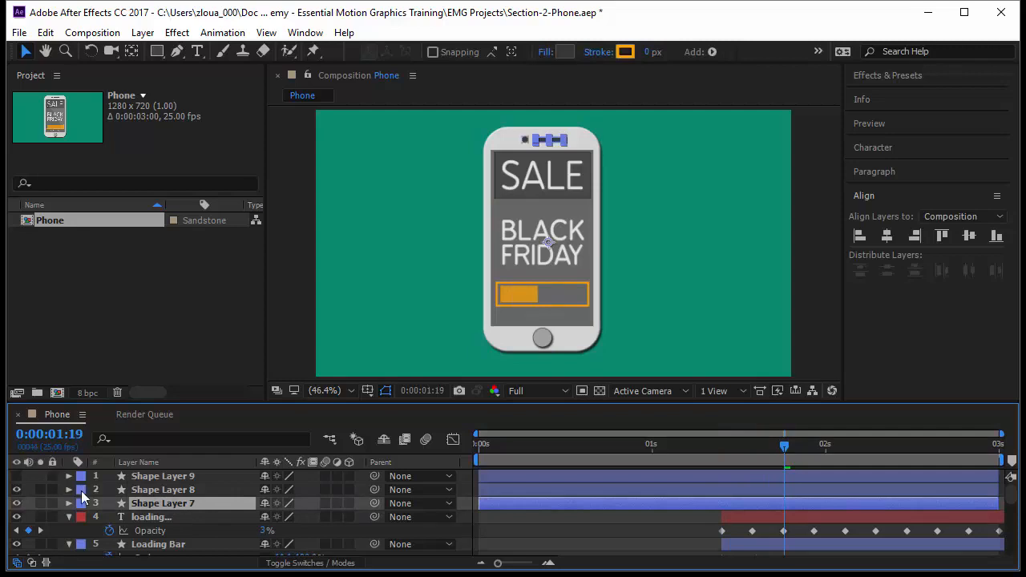
click(158, 490)
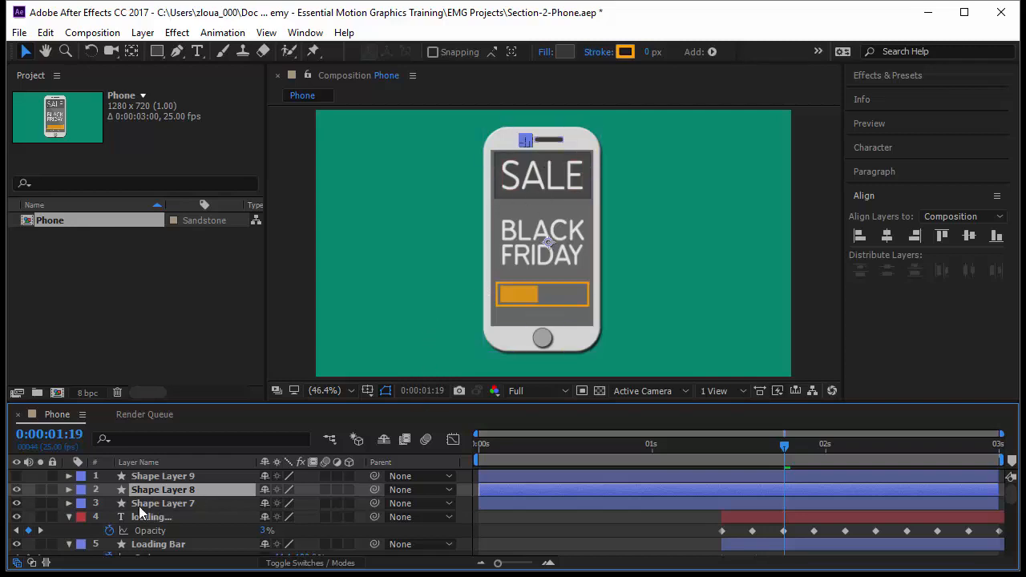
drag(791, 456, 755, 445)
scroll(728, 497, down, 2)
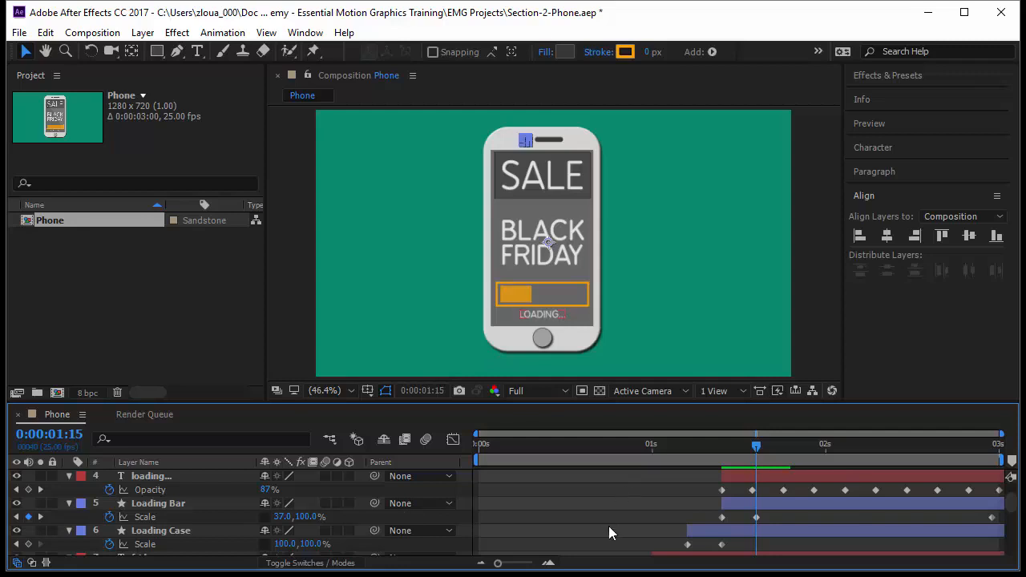
scroll(609, 527, up, 1)
Step: Select Shape Layers 7 and 8 and shift their bars to start at 0:00:01:15
click(608, 503)
shift+click(593, 489)
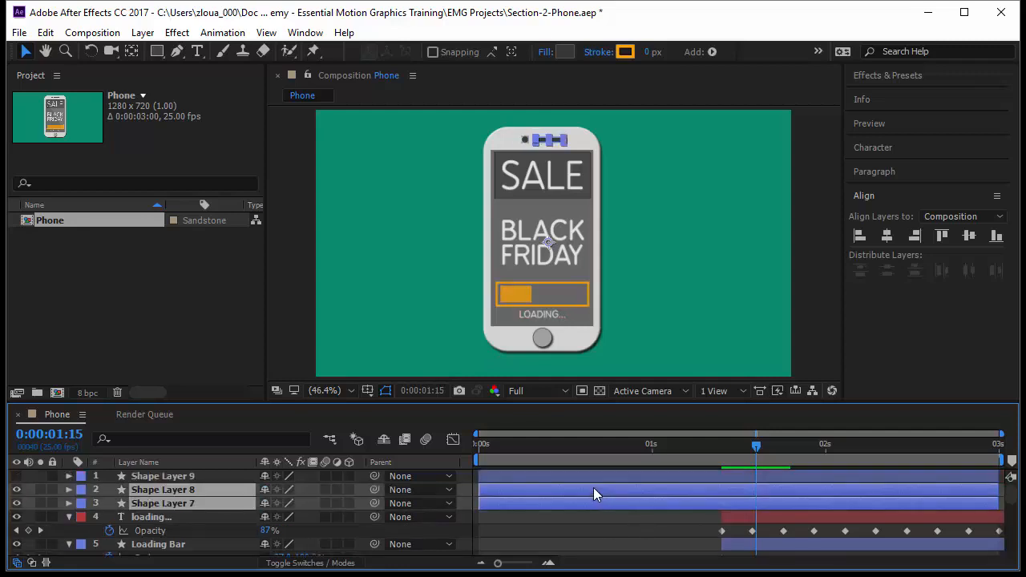
drag(564, 495, 838, 505)
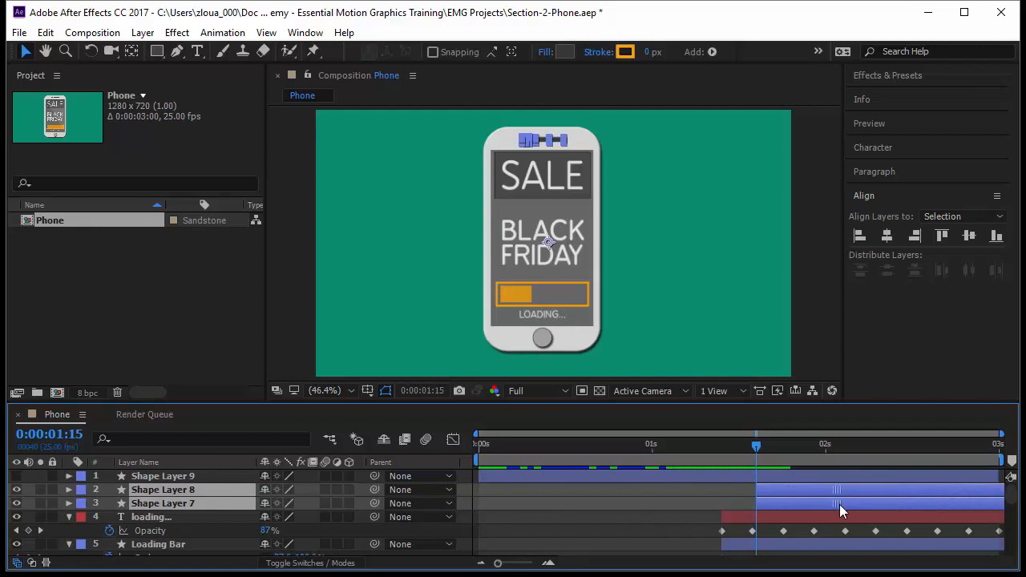
Step: At 0:00:01:20, add Position keyframes to Shape Layer 8 and Shape Layer 7
click(71, 434)
text(+)
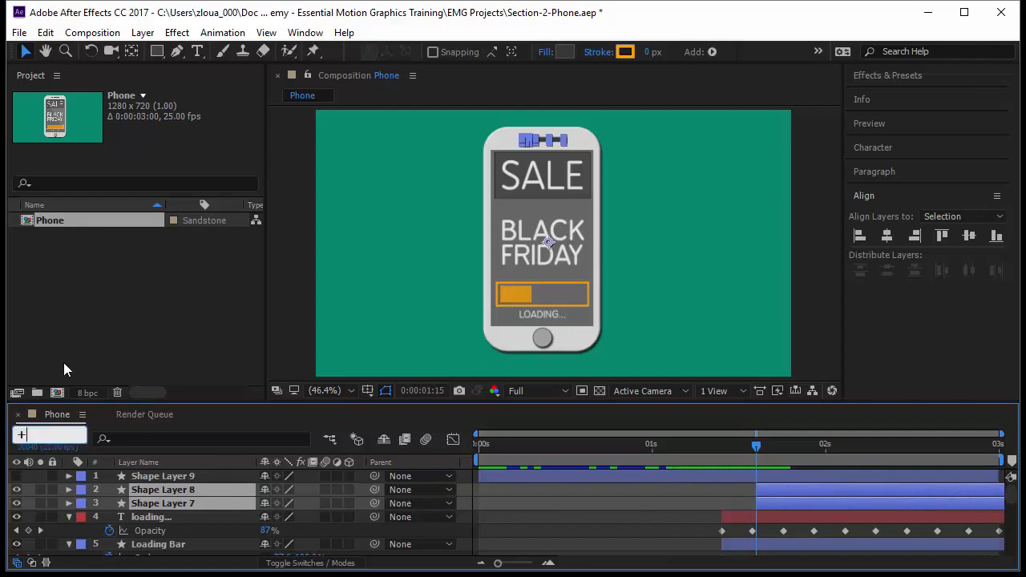
text(5)
key(Return)
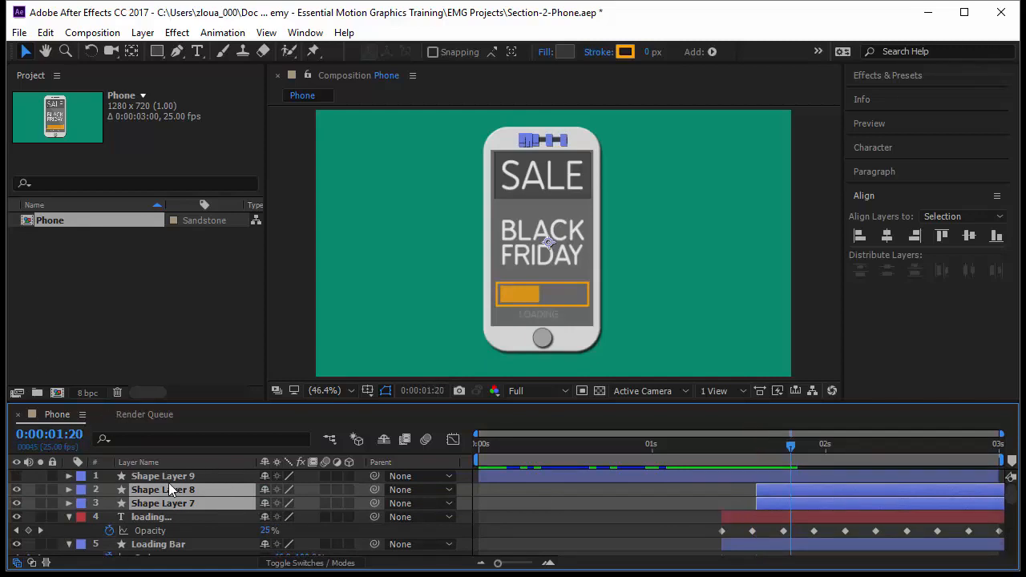
key(p)
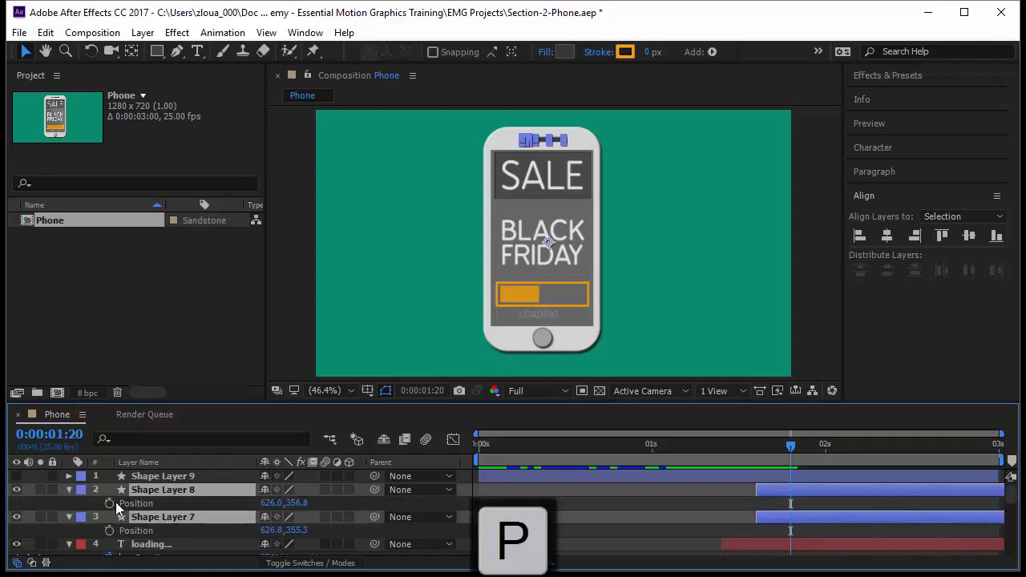
click(111, 502)
click(109, 529)
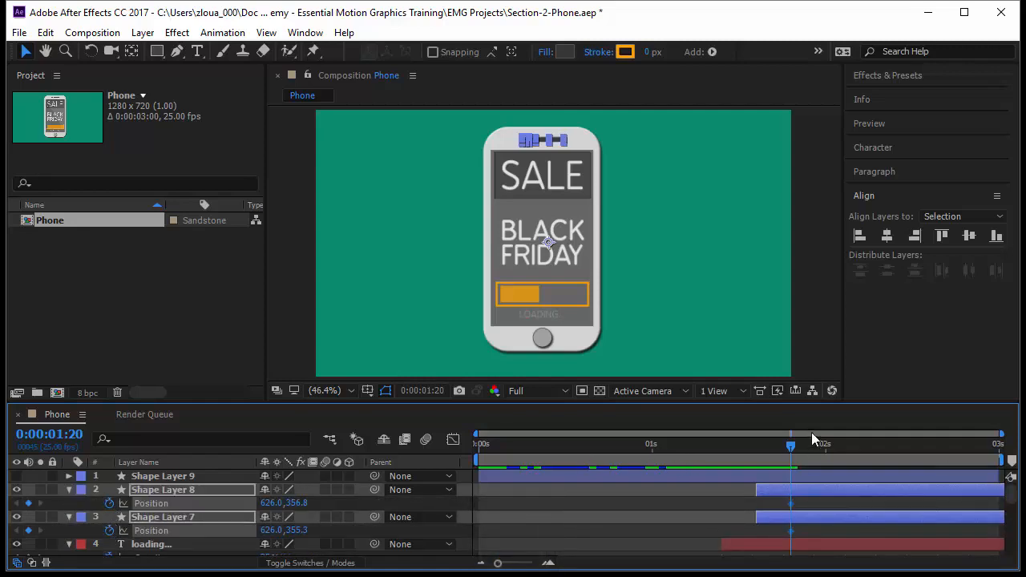
Step: At 0:00:01:15, zoom in and try moving Shape Layer 7 off to the right of the phone, then undo the move
click(756, 445)
click(686, 282)
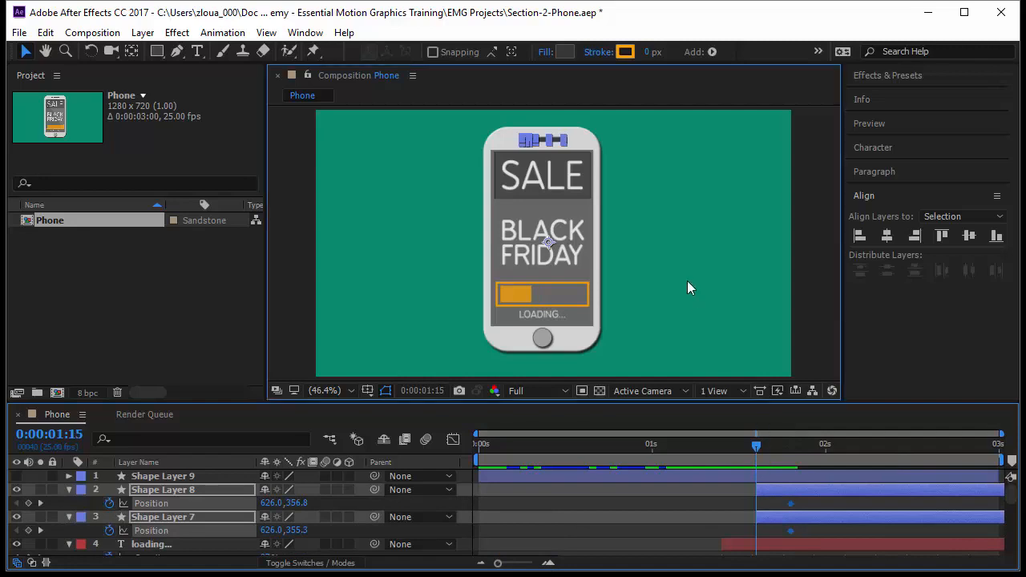
click(550, 141)
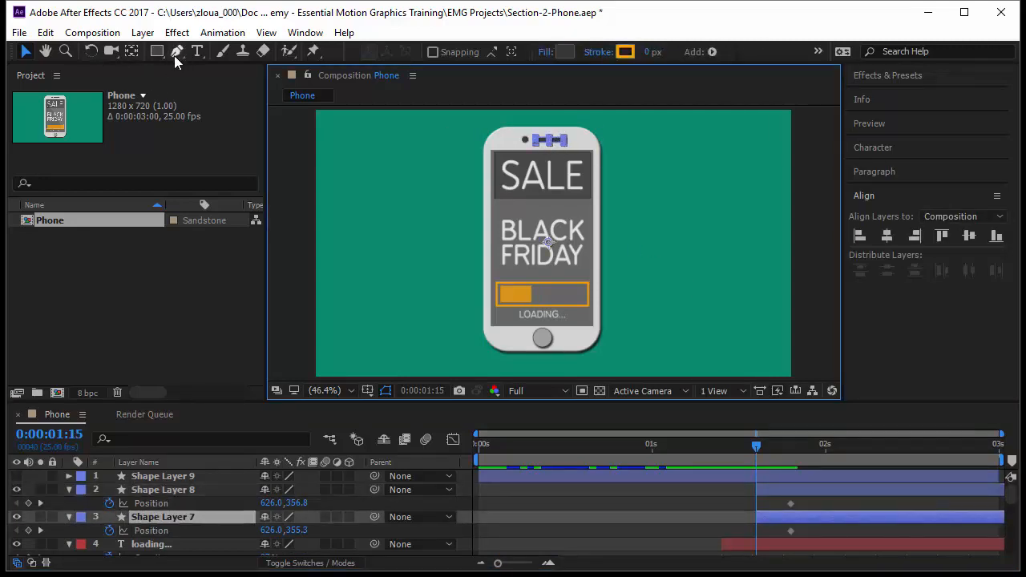
click(66, 50)
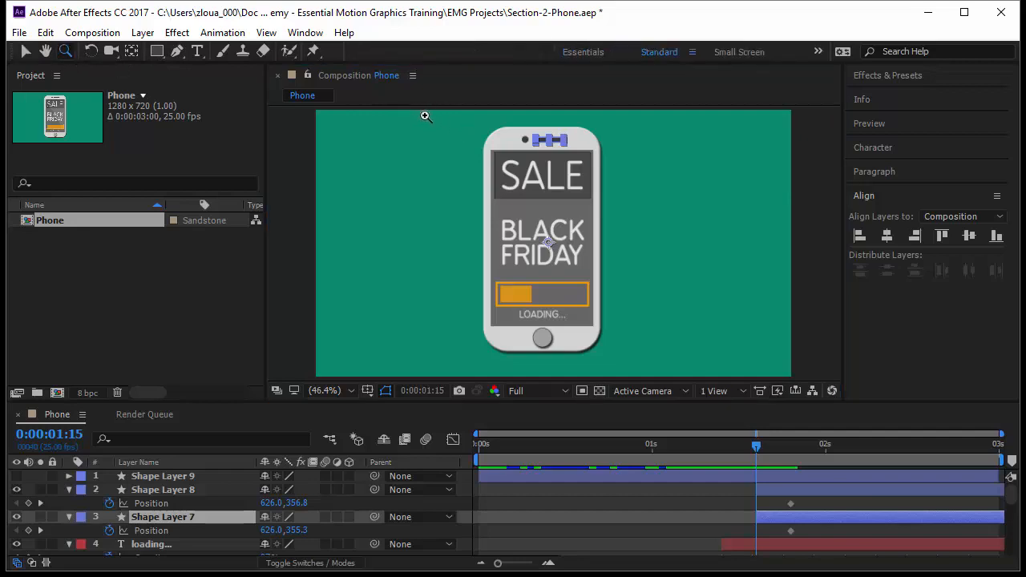
drag(407, 110, 699, 232)
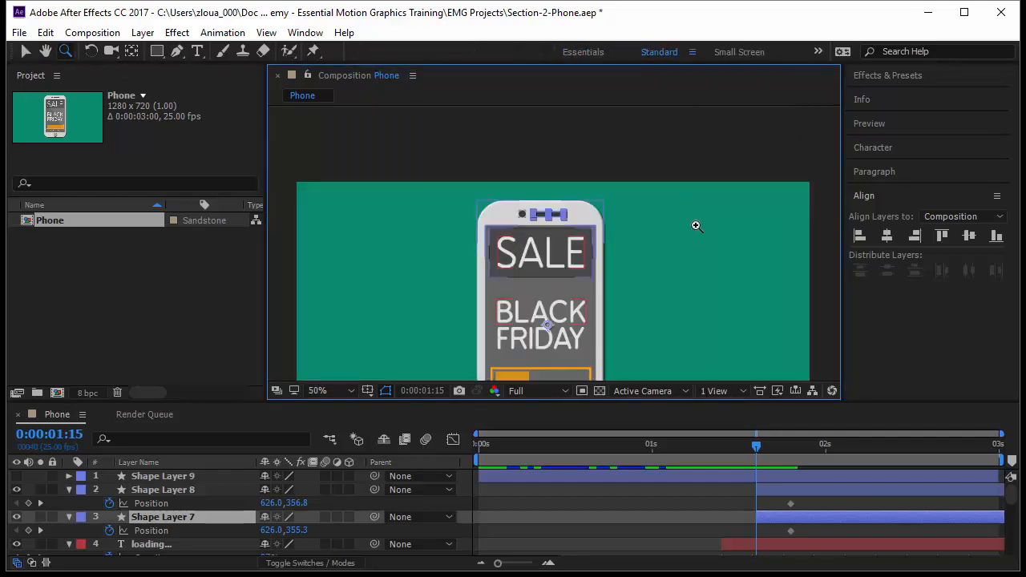
click(25, 50)
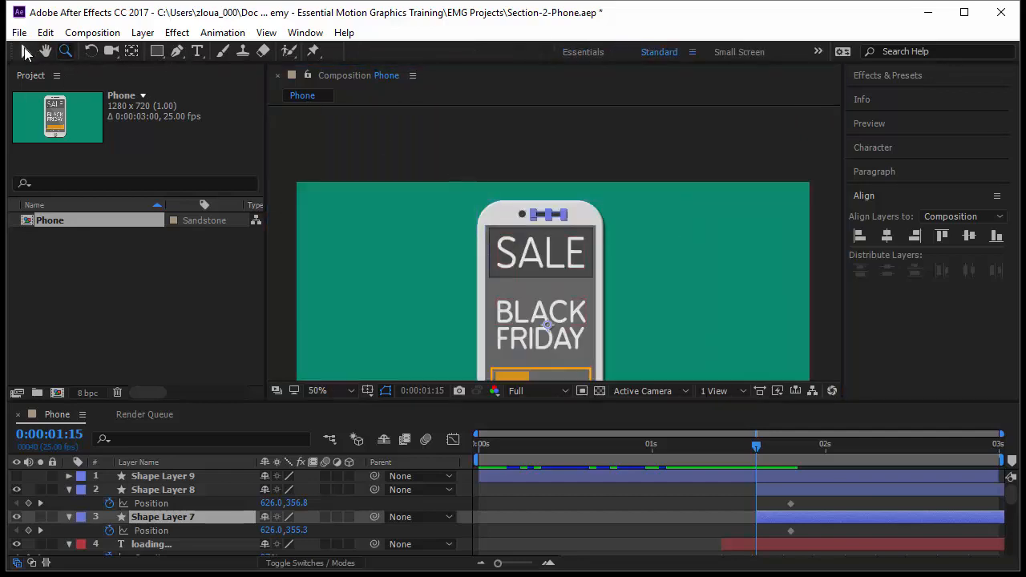
drag(555, 214, 682, 226)
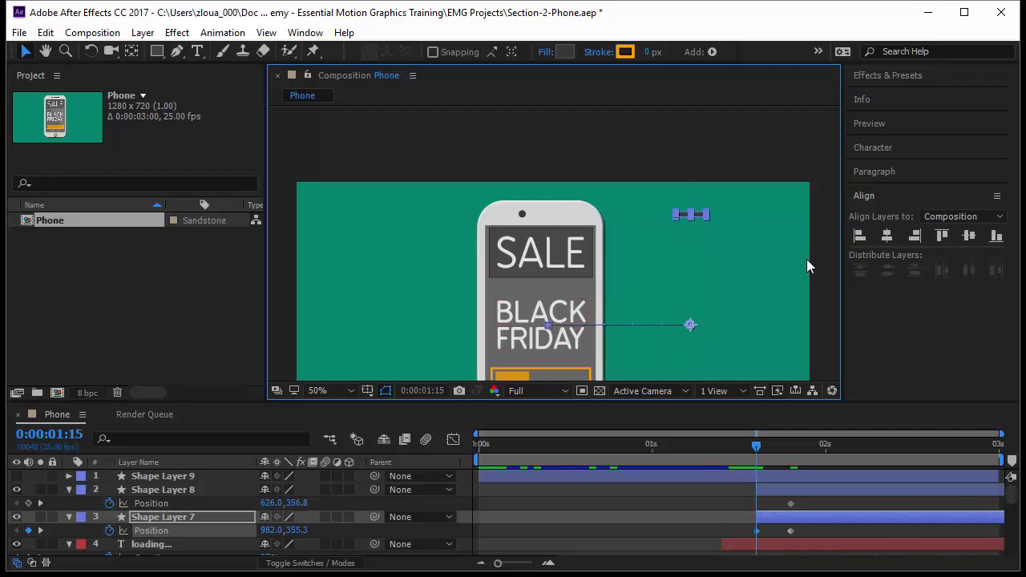
key(ctrl+z)
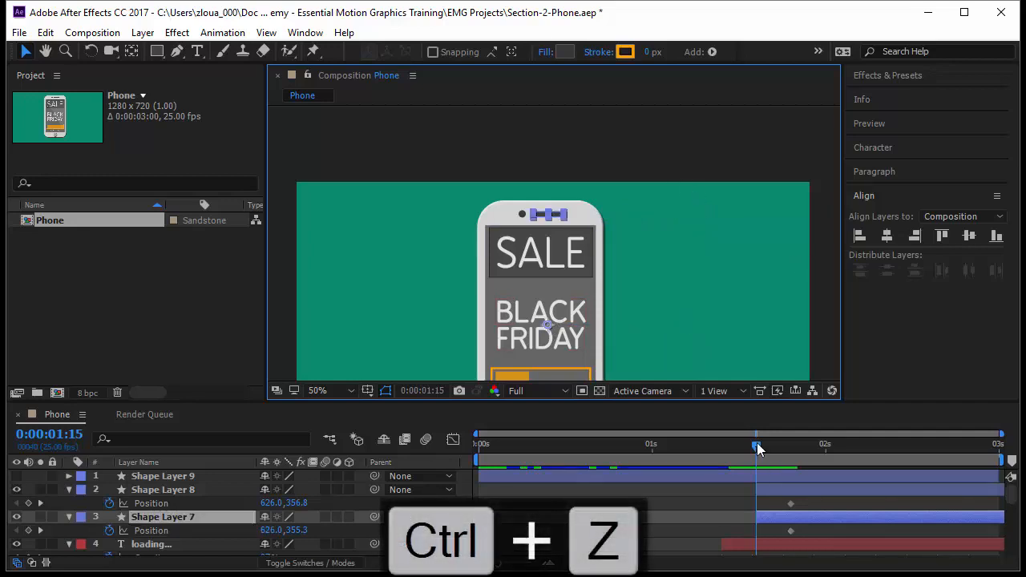
Step: At 0:00:01:20, center Shape Layer 7's anchor point in its layer content
drag(756, 446, 791, 460)
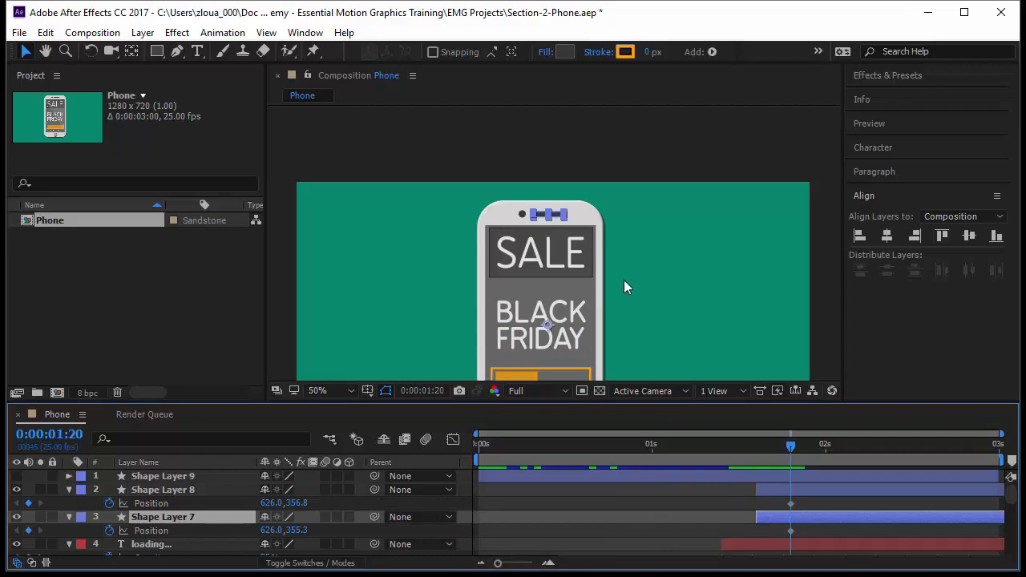
key(ctrl+alt+Home)
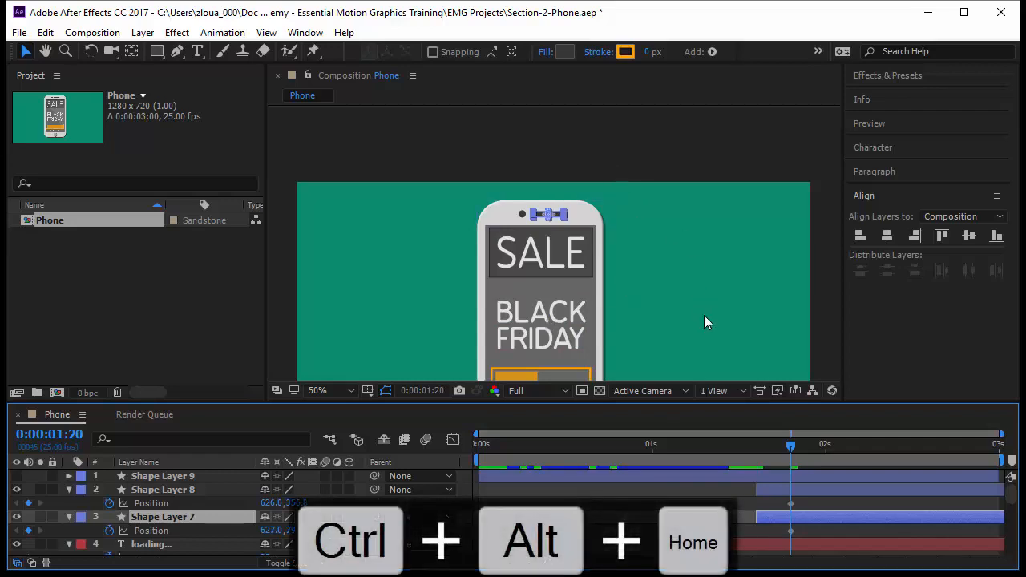
Step: At 0:00:01:15, move Shape Layer 7 off to the right of the phone
drag(789, 451, 756, 466)
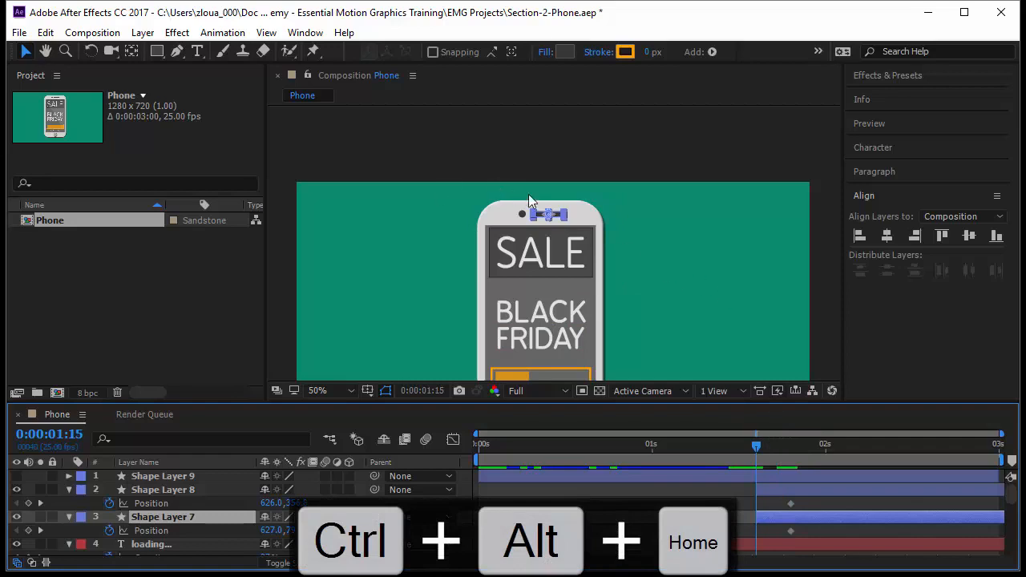
drag(560, 215, 664, 218)
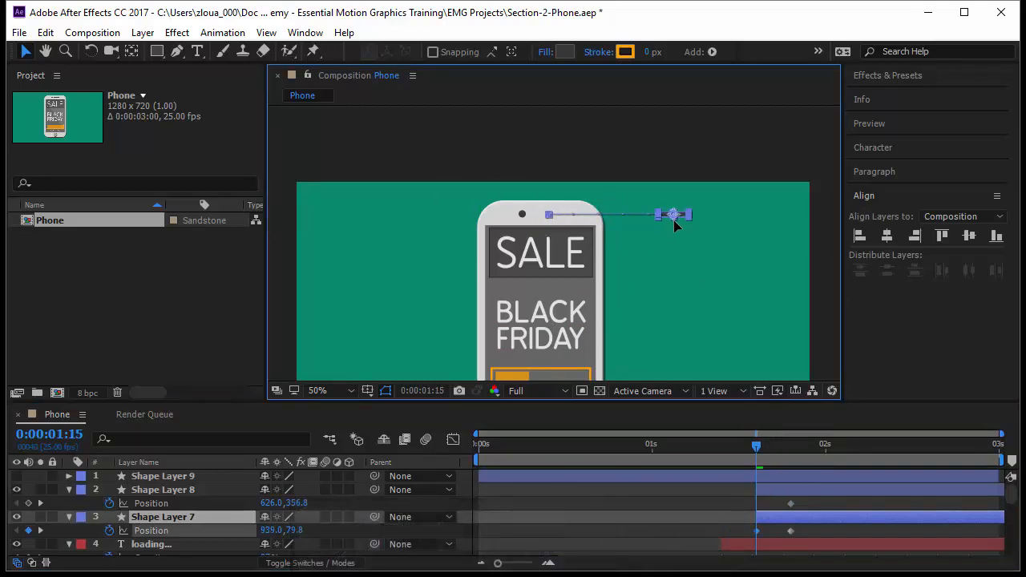
Step: Rename Shape Layer 8 to circle and Shape Layer 7 to bar
click(217, 487)
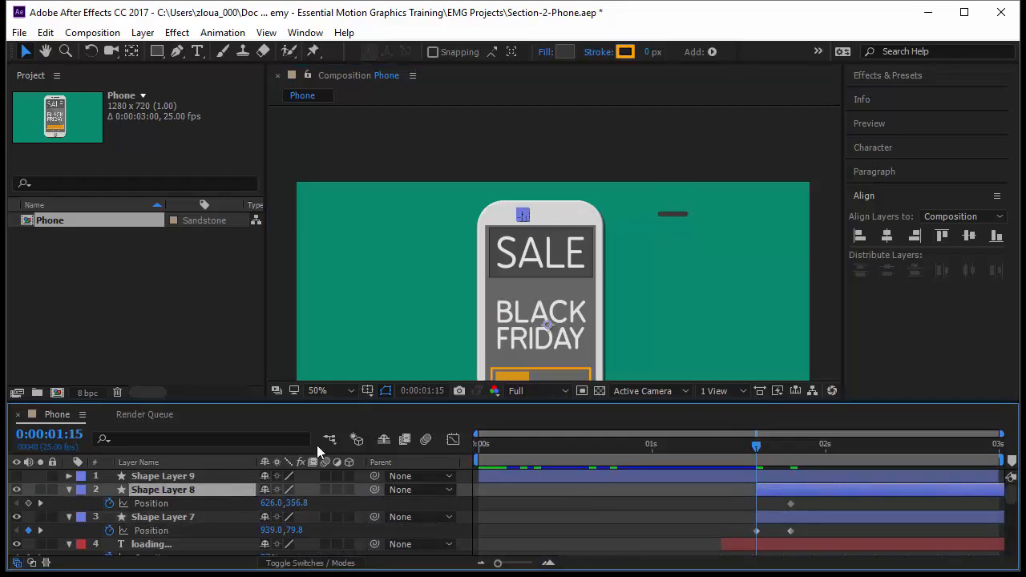
key(Return)
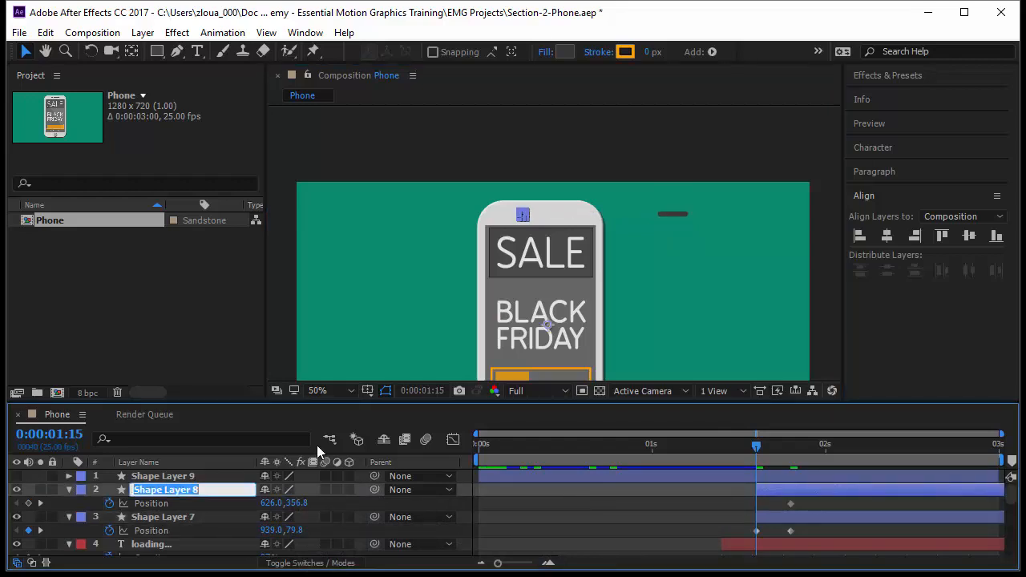
text(circle)
key(Return)
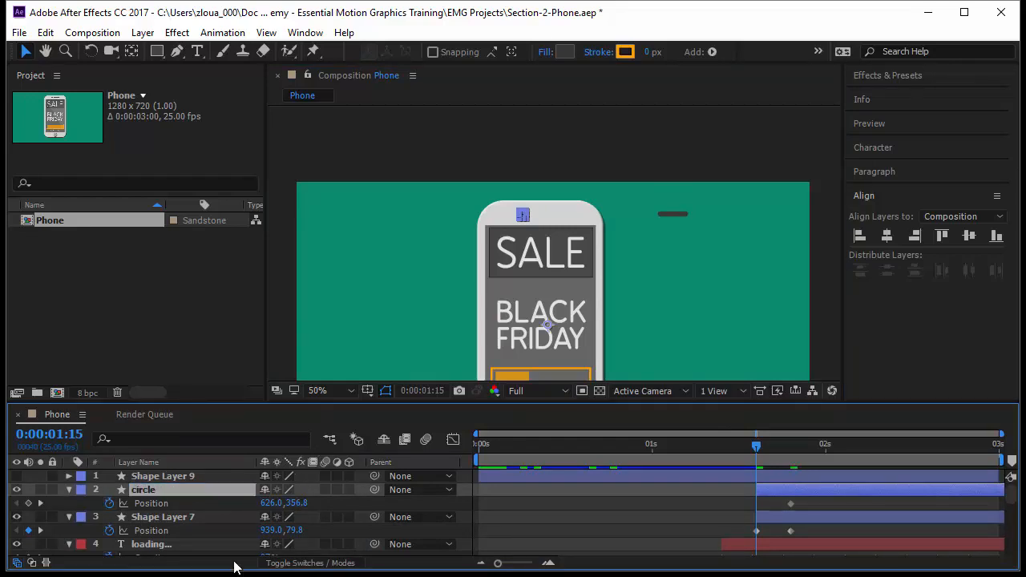
click(204, 521)
key(Return)
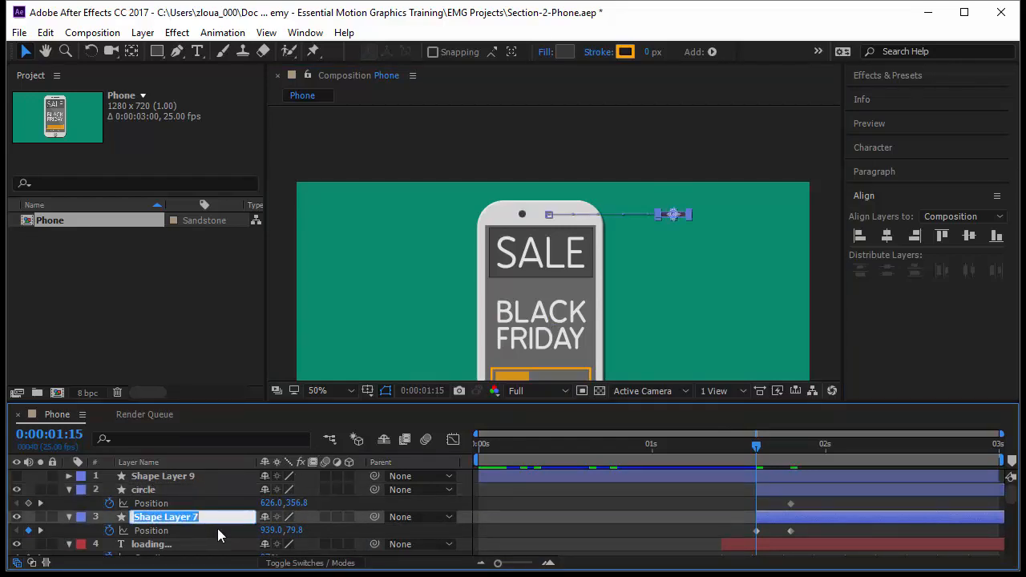
text(bar)
key(Return)
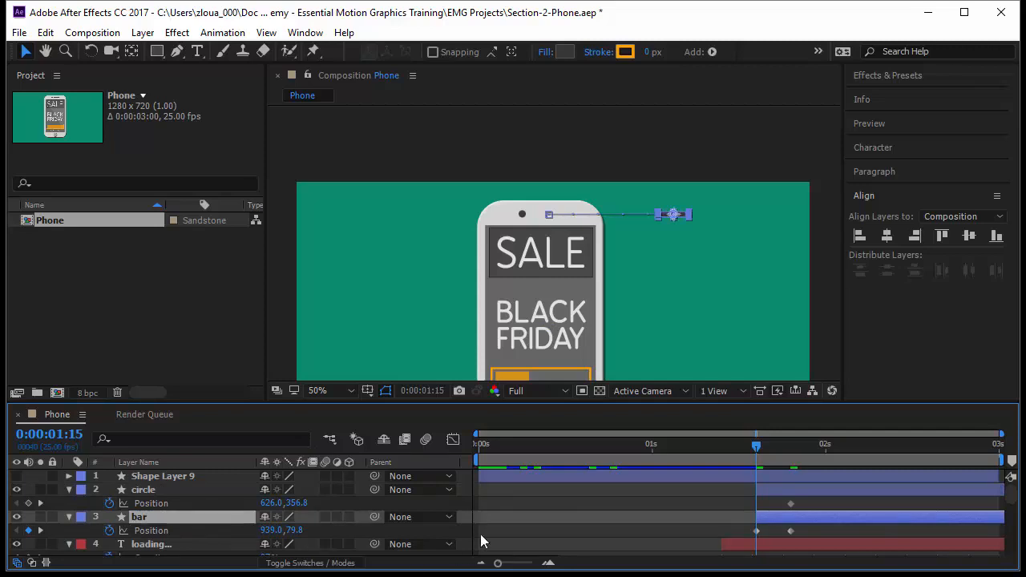
Step: At 0:00:01:20, center the circle layer's anchor point in its content
drag(760, 446, 791, 473)
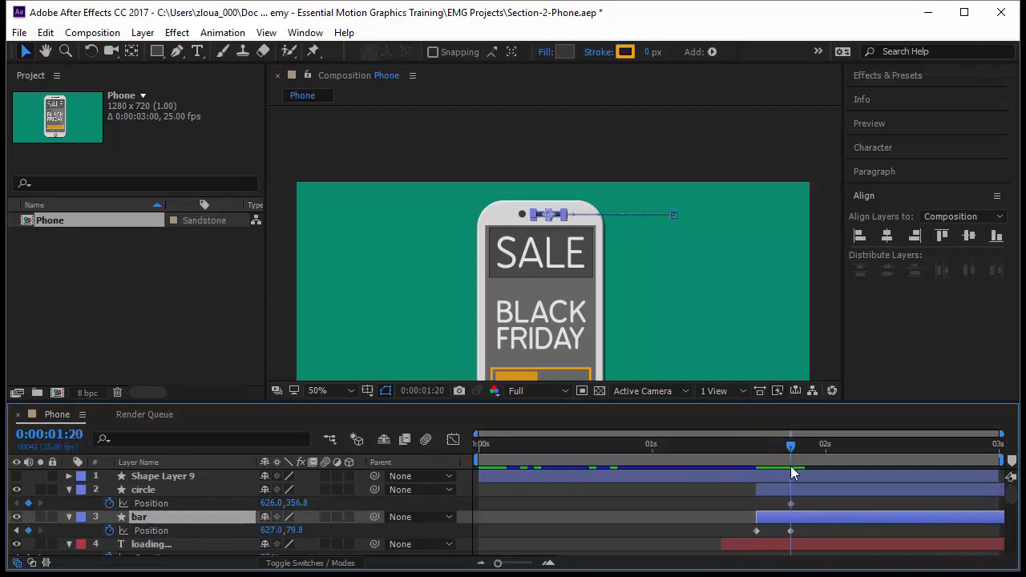
click(178, 489)
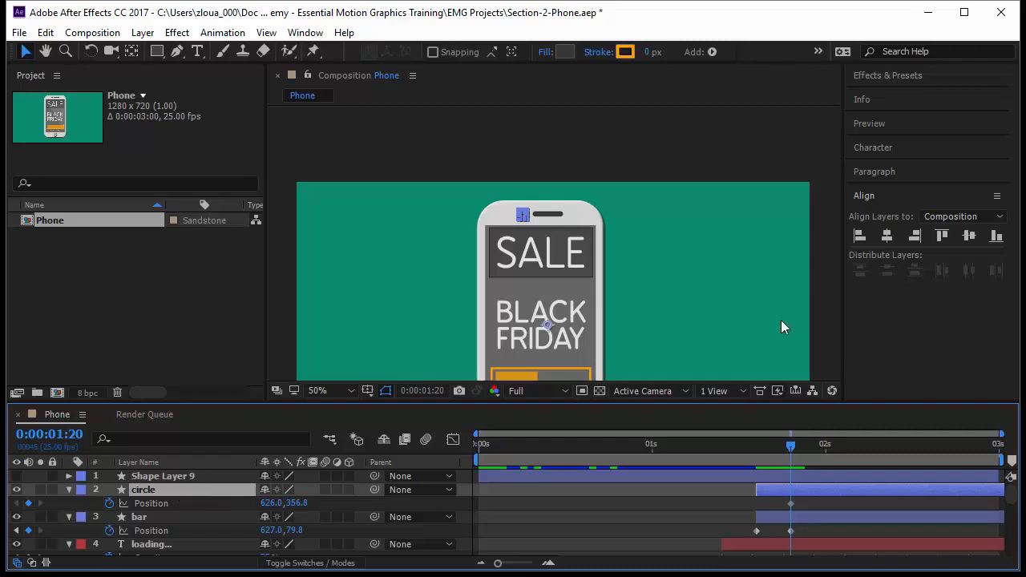
key(ctrl+alt+Home)
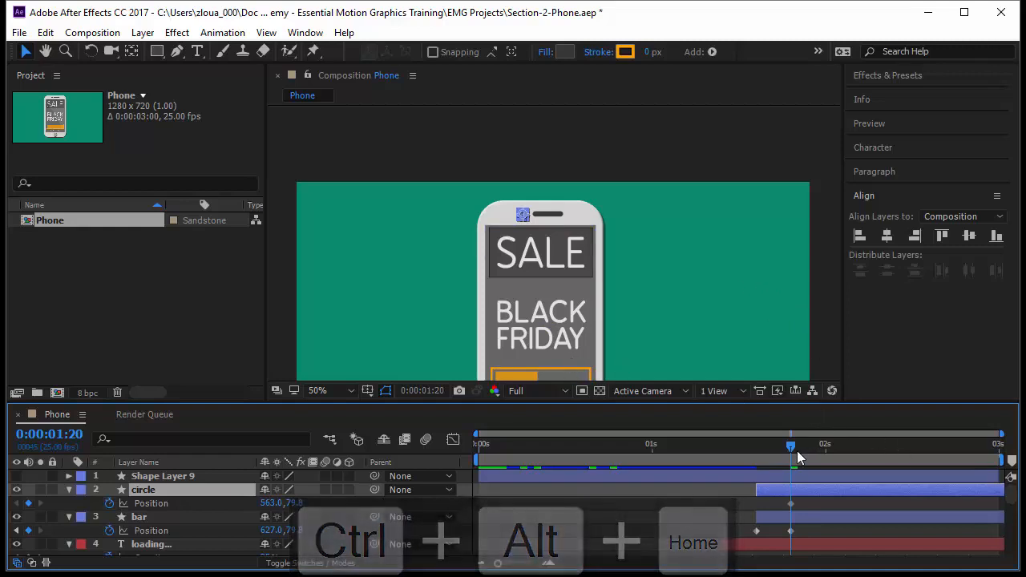
Step: At 0:00:01:15, move the circle off to the left of the phone
drag(792, 449, 758, 463)
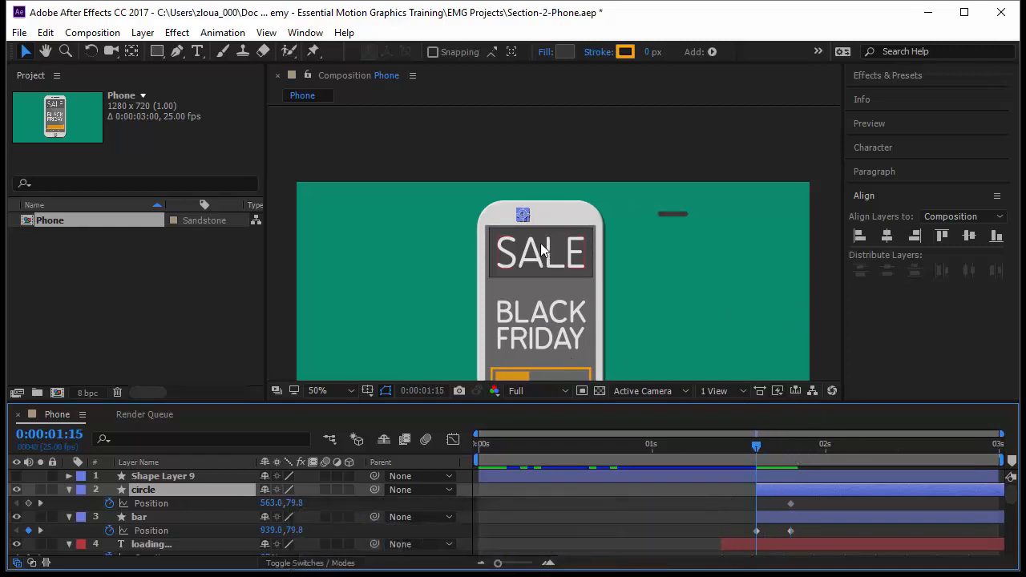
click(524, 213)
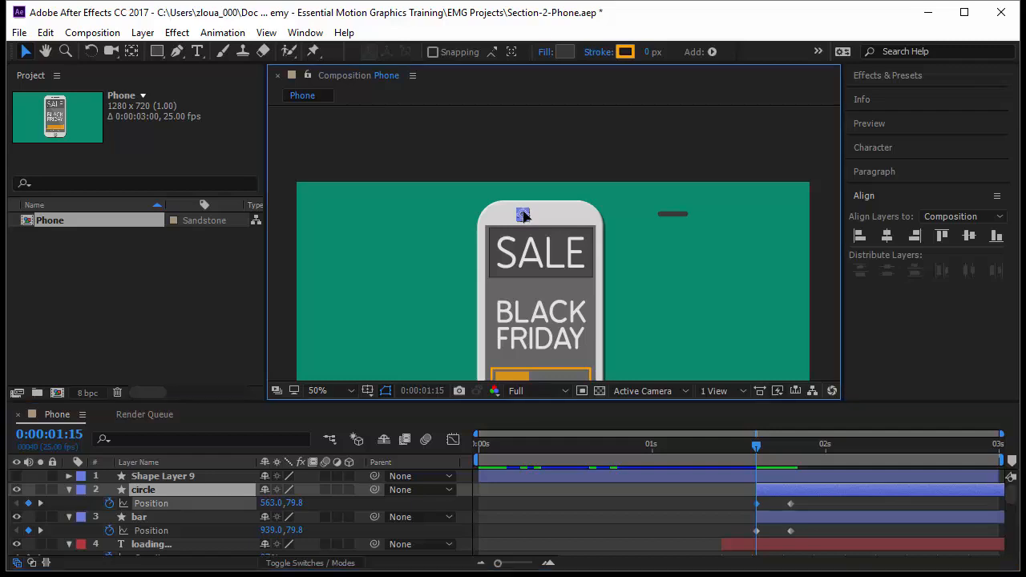
drag(522, 216, 447, 225)
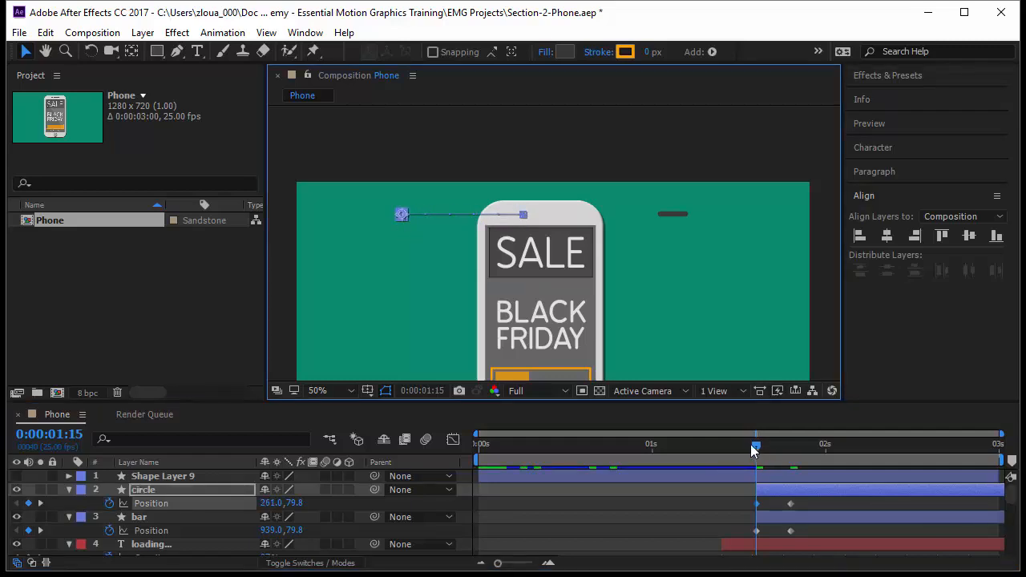
Step: At 0:00:01:15, add Opacity keyframes for the circle and bar layers set to 0%
drag(761, 448, 769, 469)
key(j)
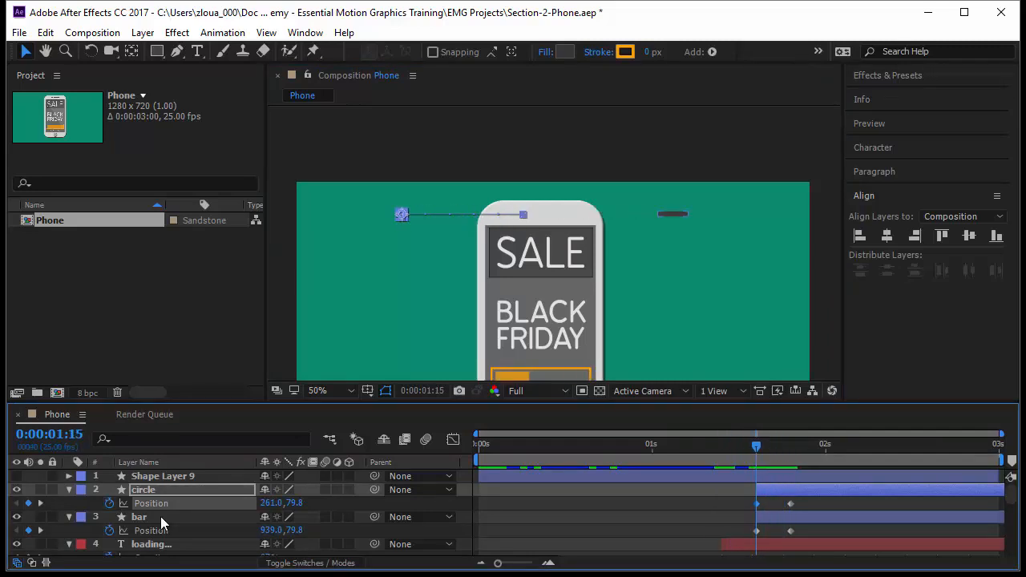
shift+click(160, 516)
key(shift+t)
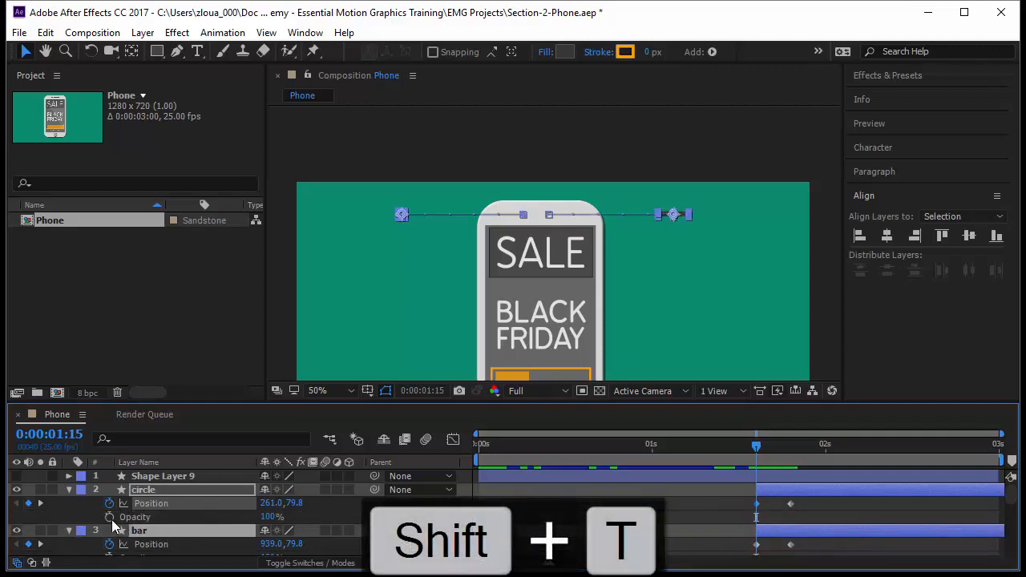
click(109, 517)
click(273, 516)
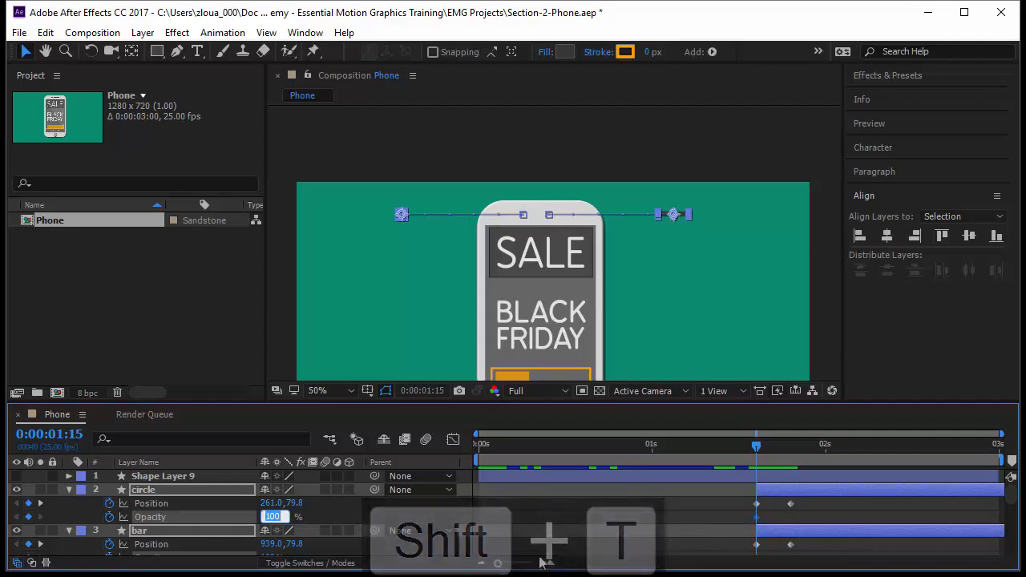
text(0)
key(Return)
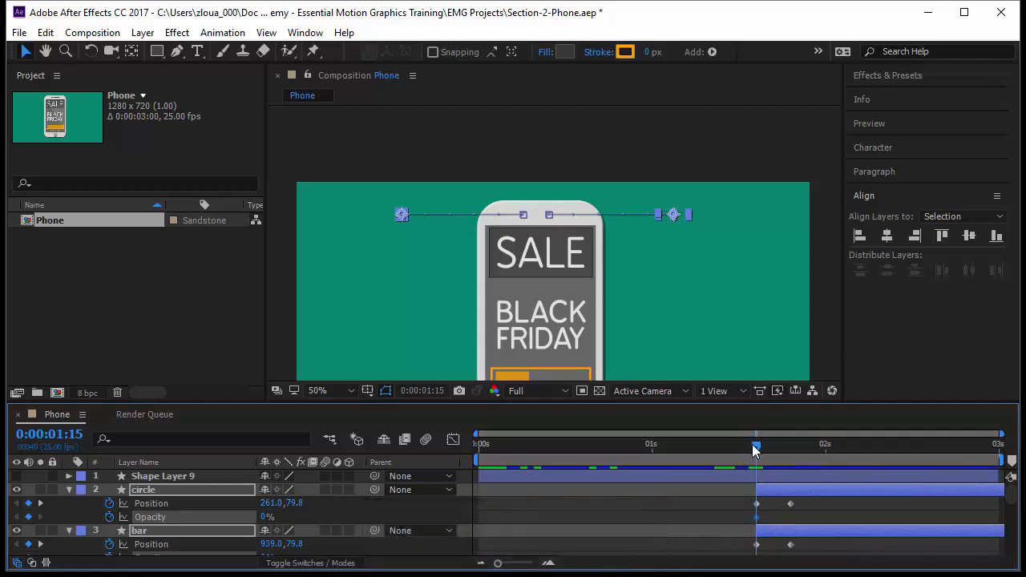
Step: At 0:00:01:20, set the circle and bar opacity to 100%
drag(752, 444, 789, 457)
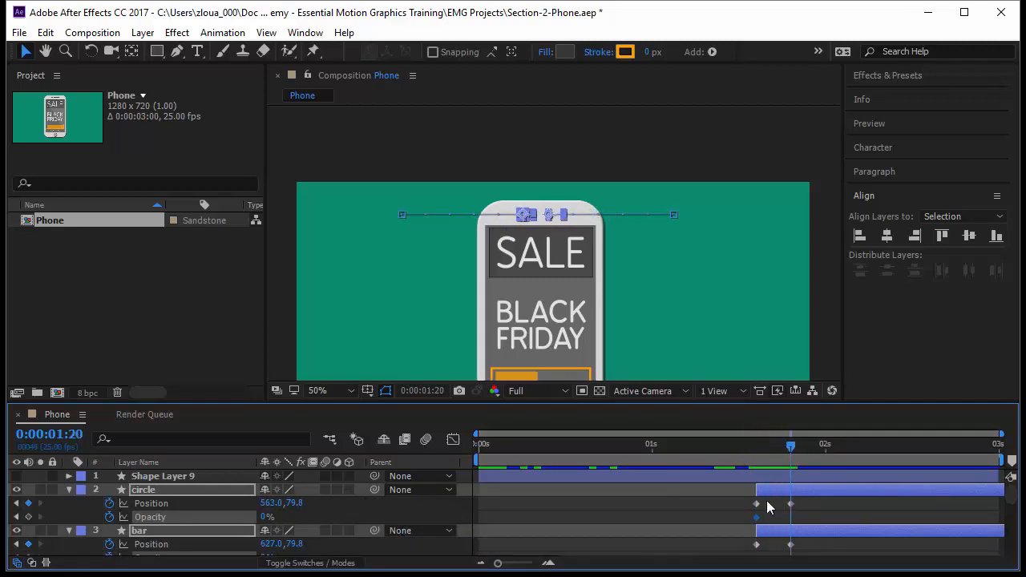
drag(265, 518, 390, 520)
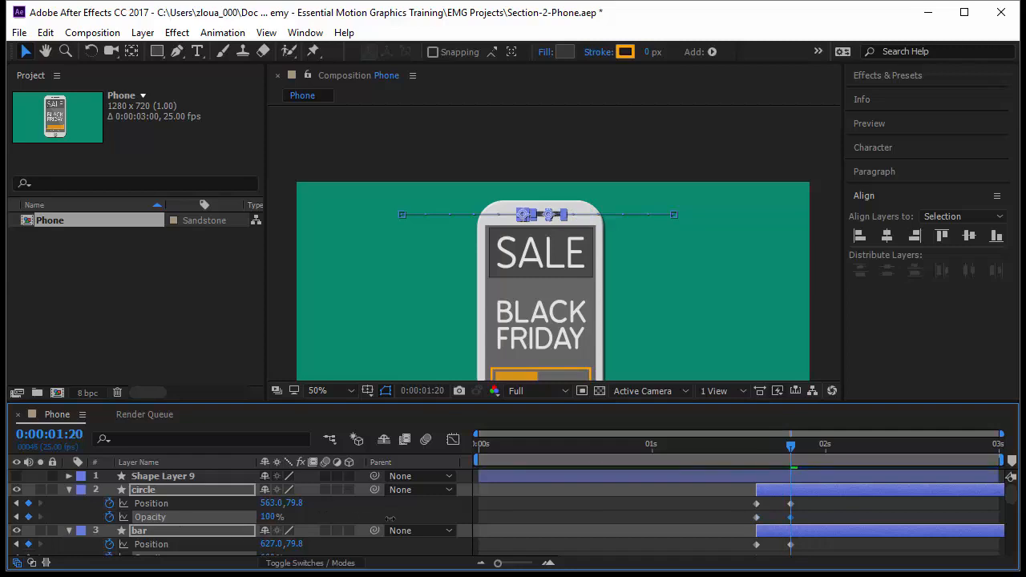
drag(790, 447, 804, 485)
click(707, 515)
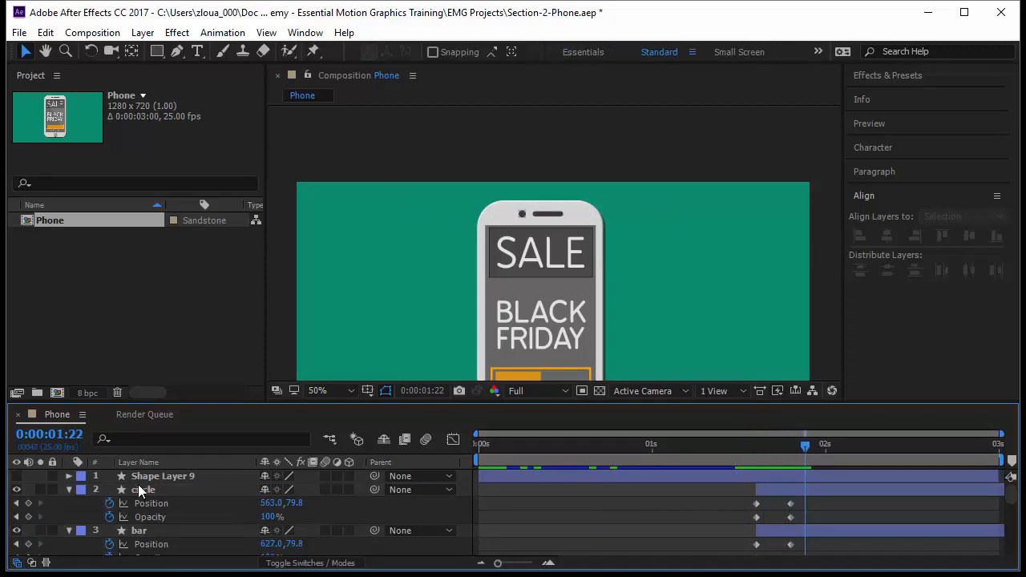
Step: Make Shape Layer 9 visible, show its Opacity and rename it Glare
click(103, 479)
click(15, 476)
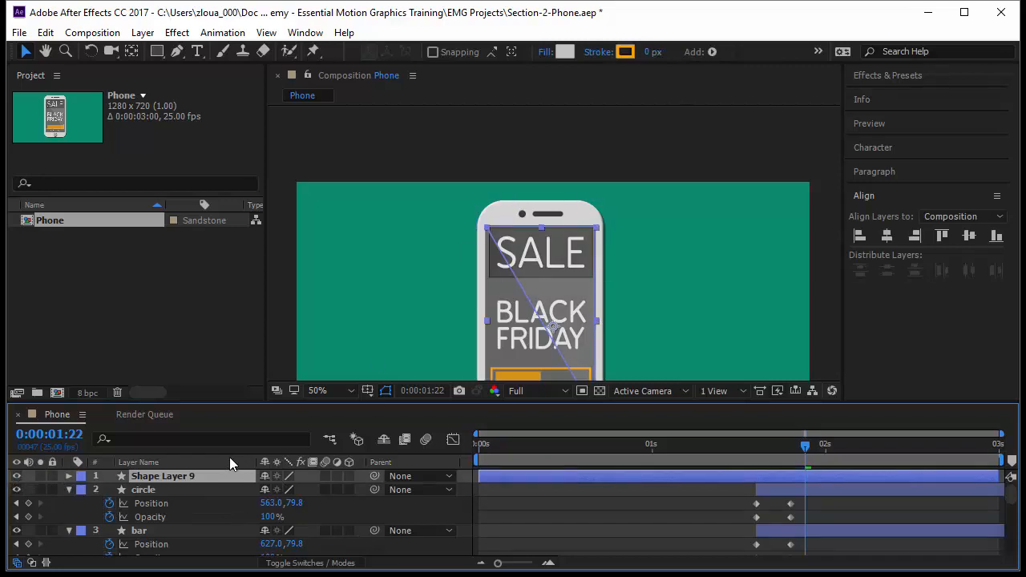
key(t)
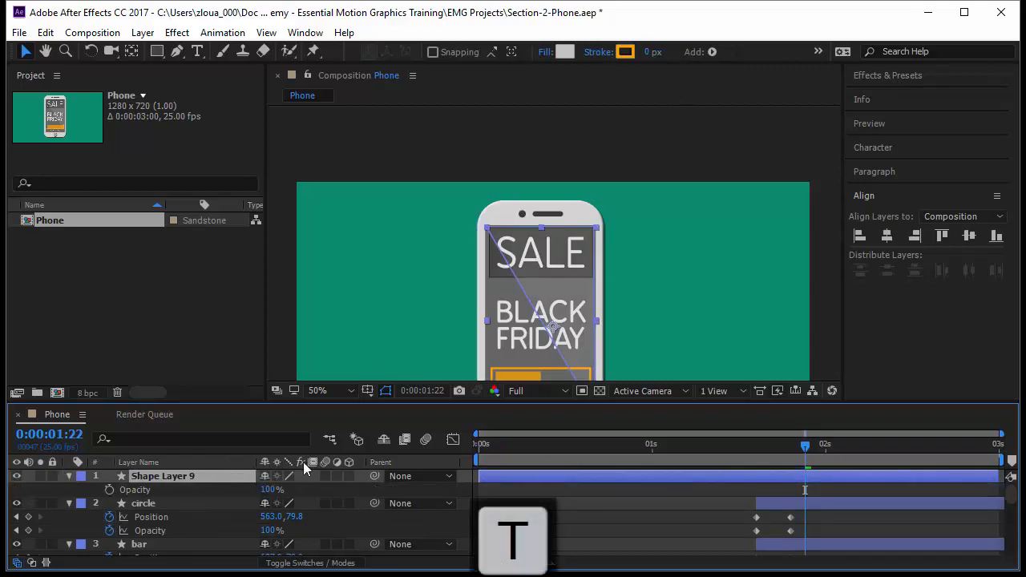
key(Return)
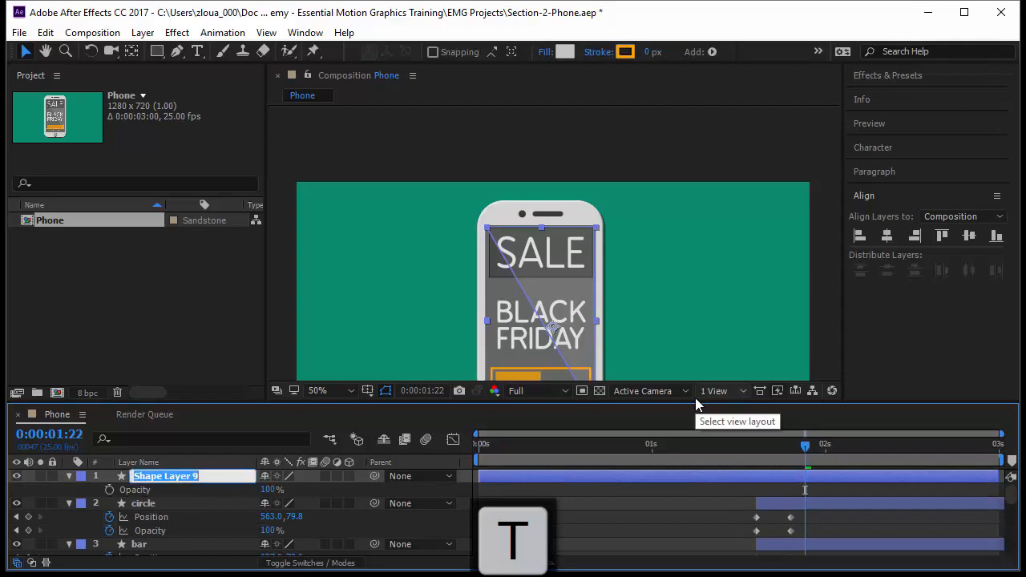
text(Glare)
key(Return)
Step: Shift the Glare layer to start at 0:00:01:15 and keyframe its opacity from 0% there to 100% at 0:00:01:20
drag(604, 478, 881, 485)
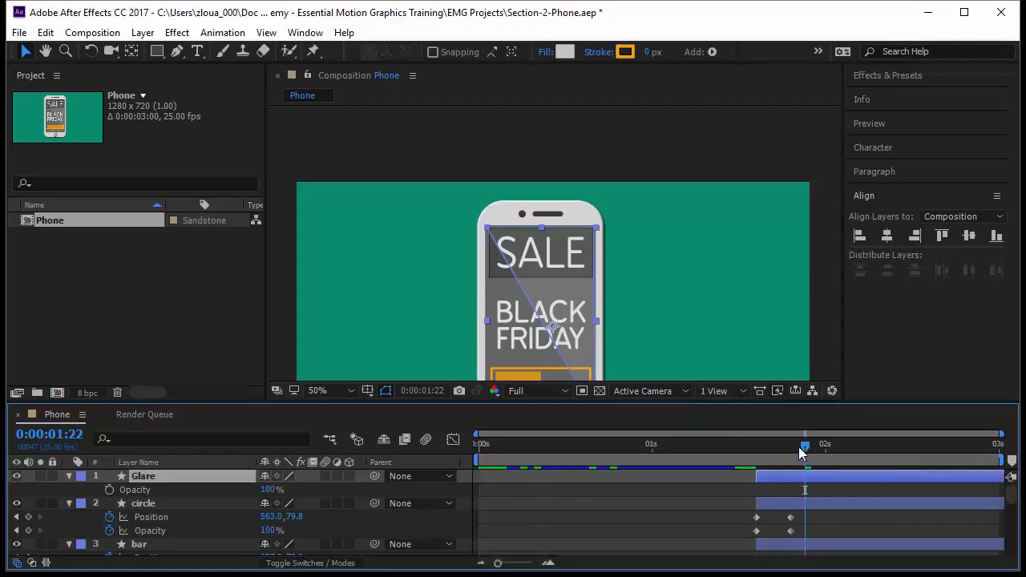
drag(805, 446, 760, 467)
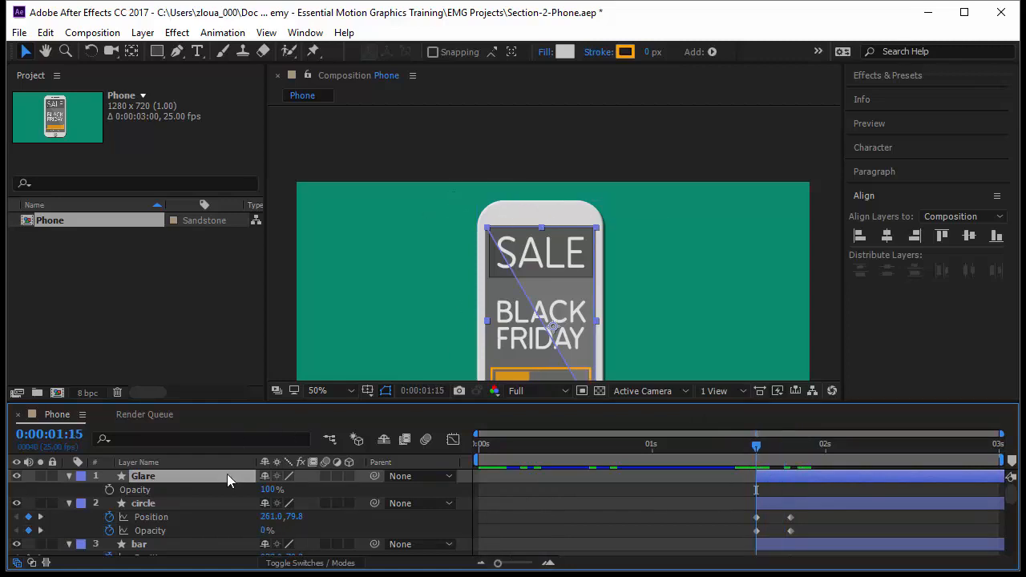
click(112, 488)
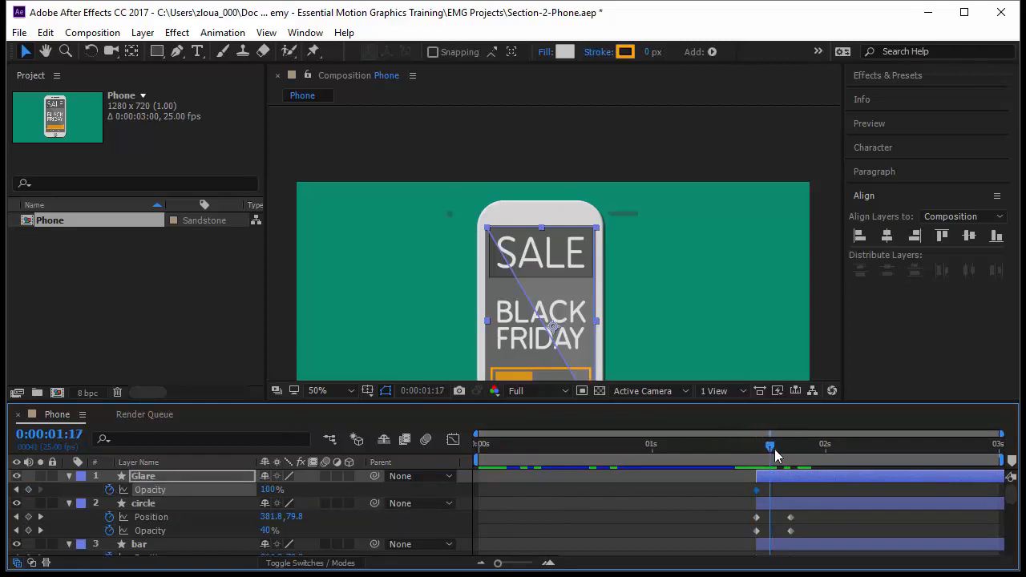
drag(775, 456, 790, 459)
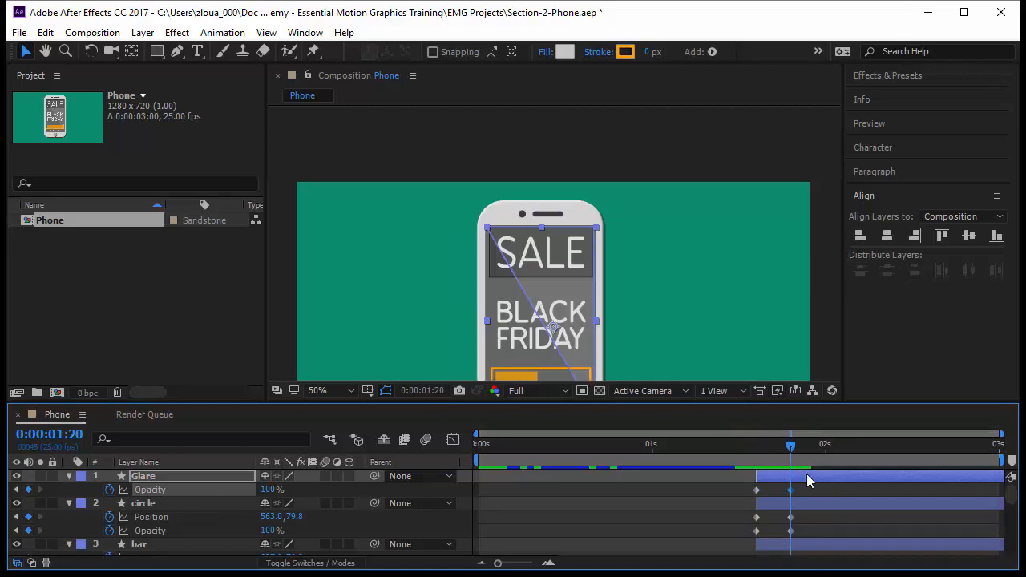
drag(791, 449, 756, 460)
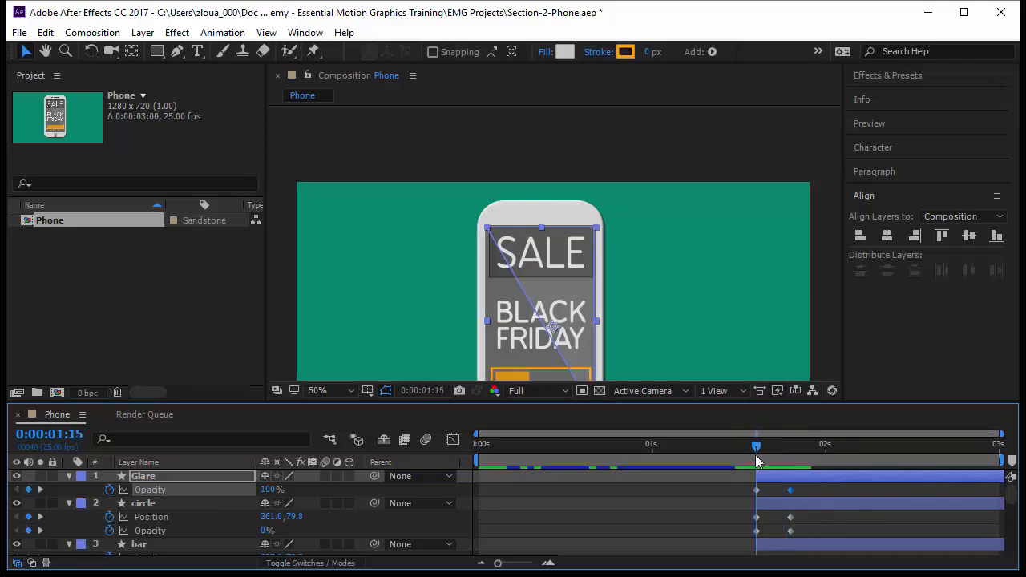
click(268, 490)
key(Return)
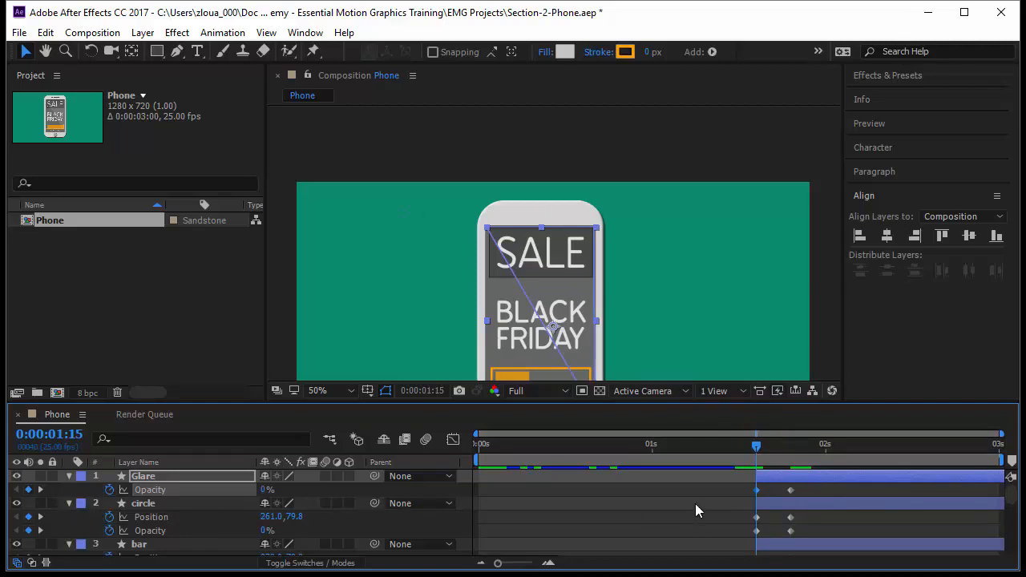
Step: Fit the composition view up to 100% and preview the animation from the start
click(329, 392)
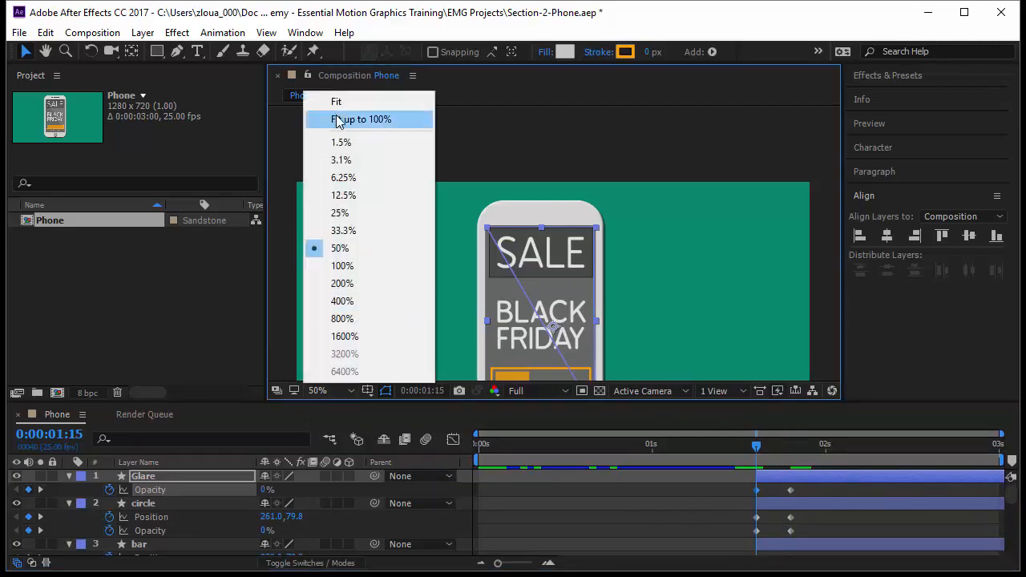
click(341, 120)
key(Home)
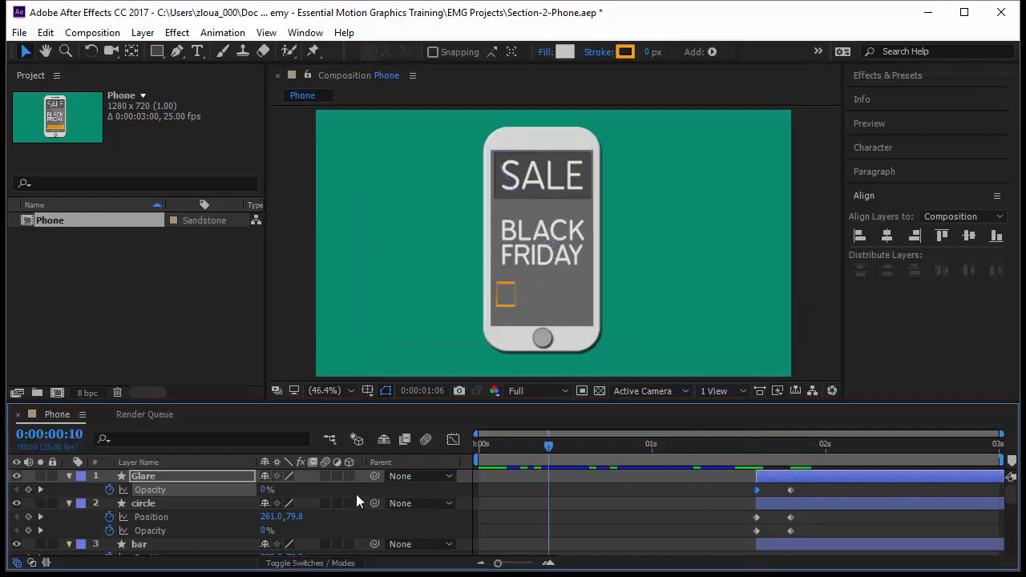
click(816, 331)
key(space)
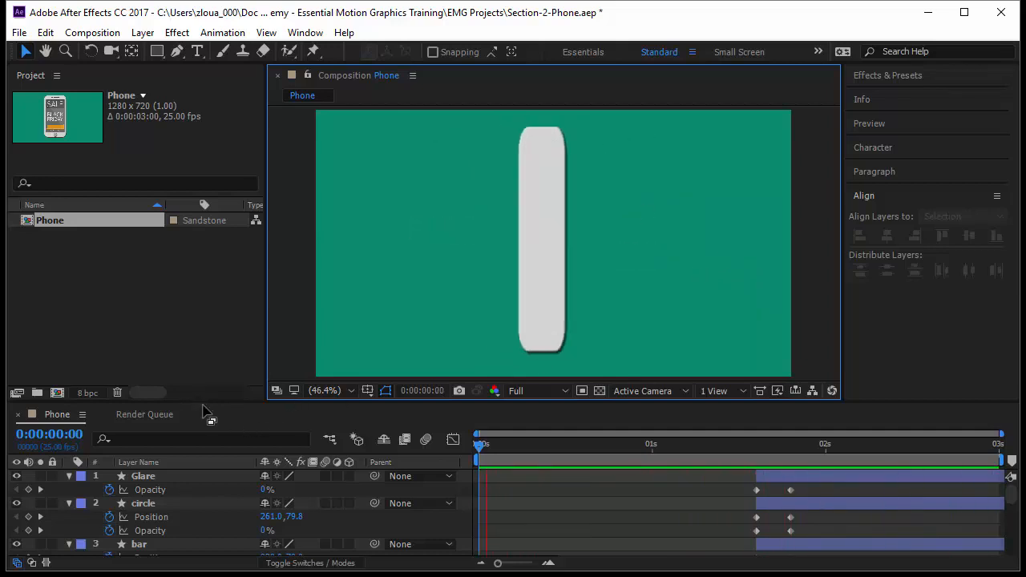
Step: Collapse all layers and enable motion blur for every layer and the composition
drag(208, 403, 217, 351)
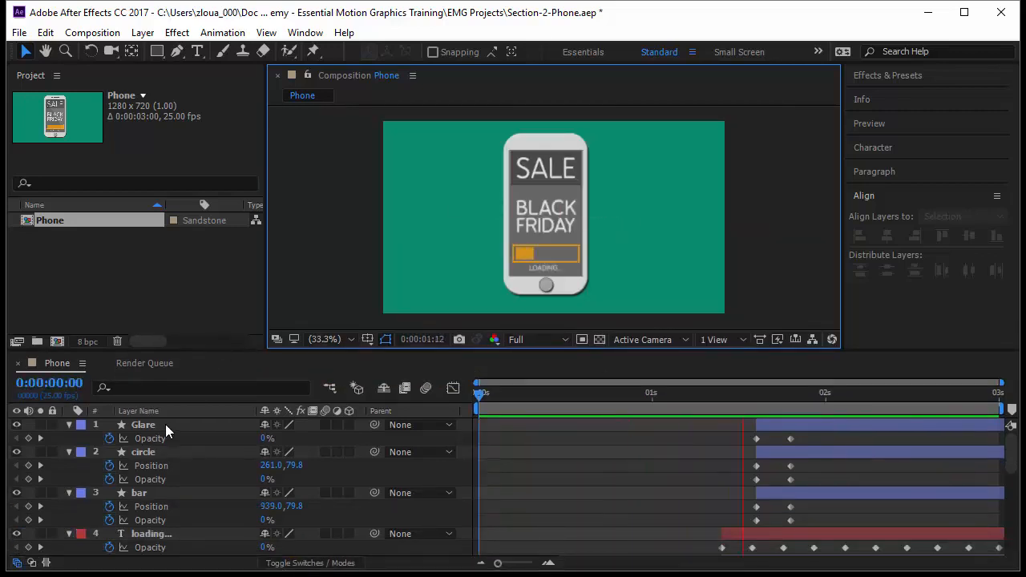
click(166, 423)
key(ctrl+a)
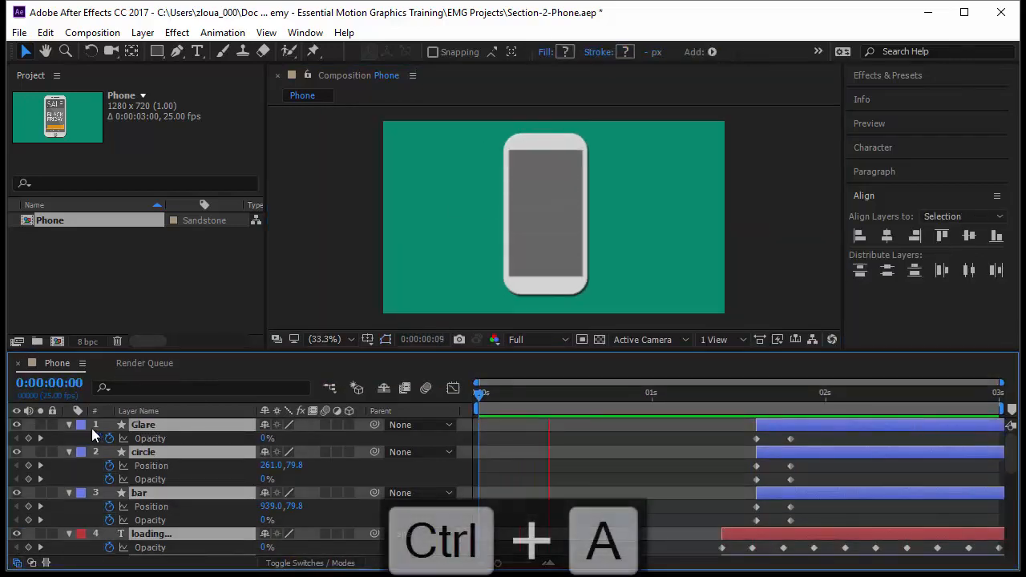
click(69, 425)
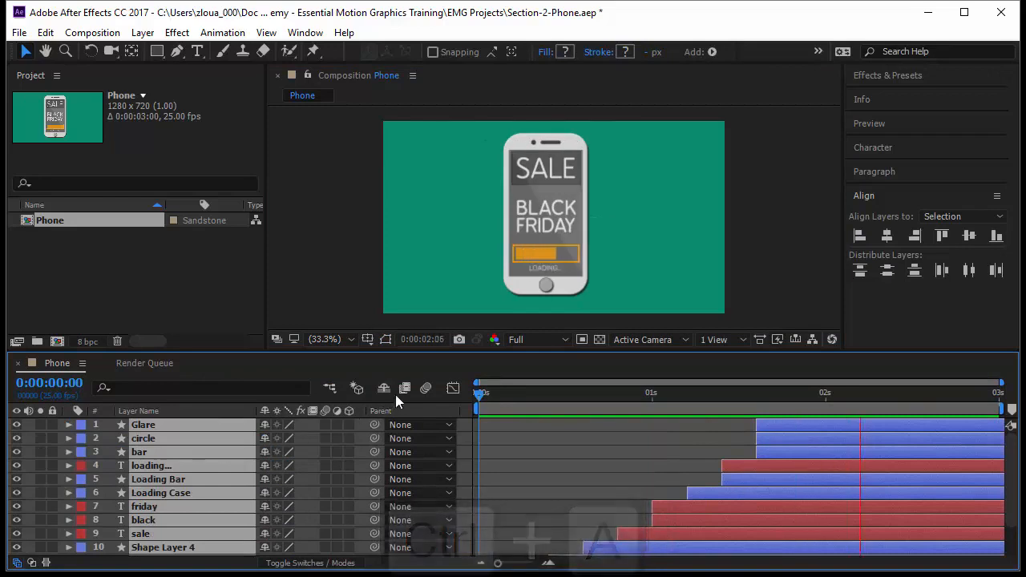
click(327, 425)
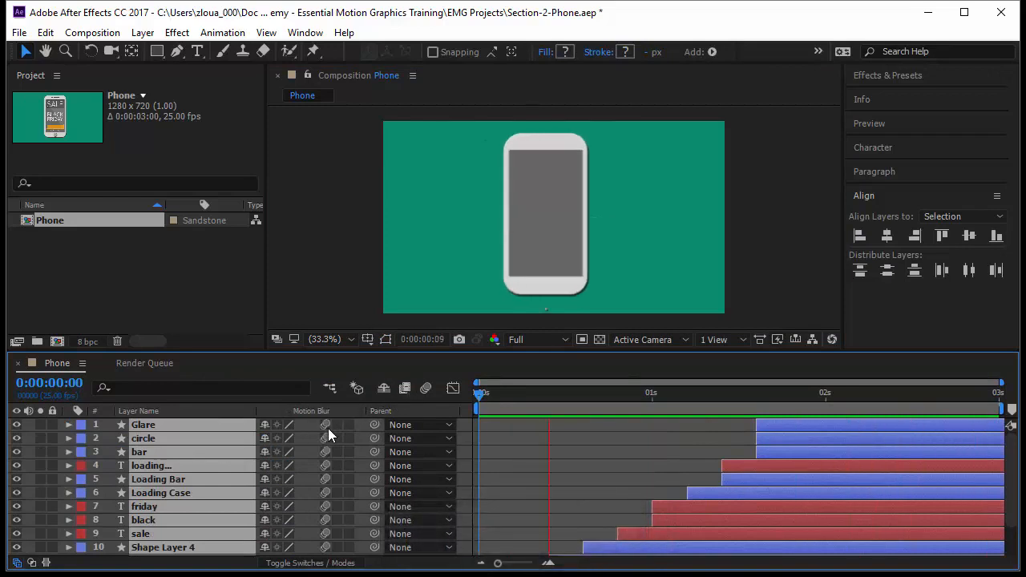
click(425, 389)
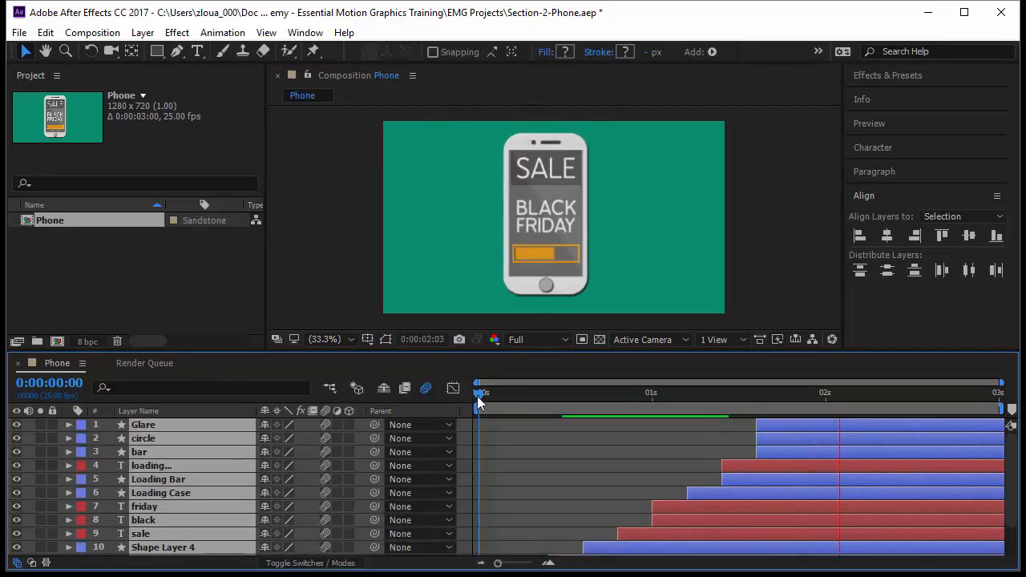
Step: Preview the finished animation
key(space)
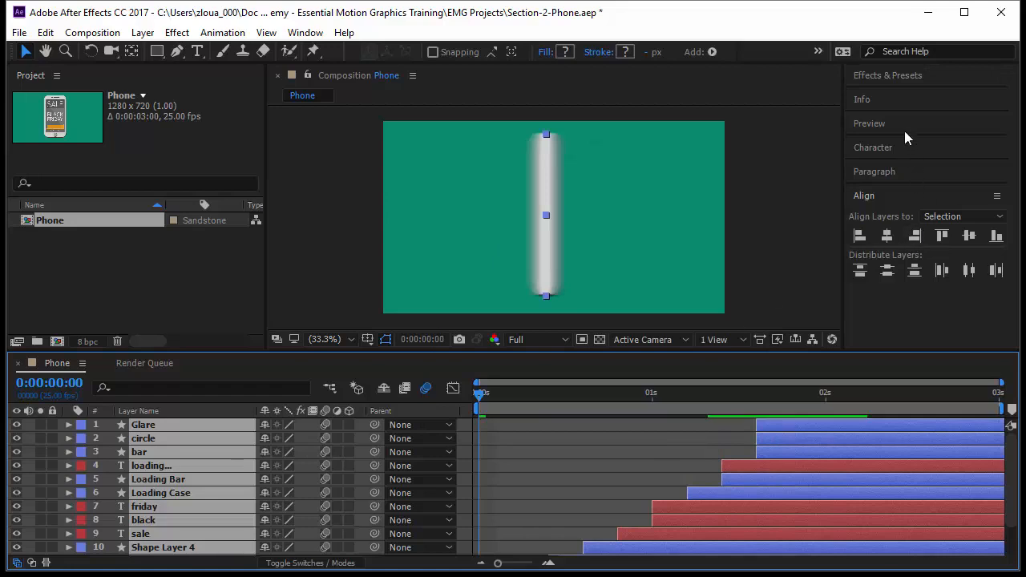
click(905, 128)
click(921, 149)
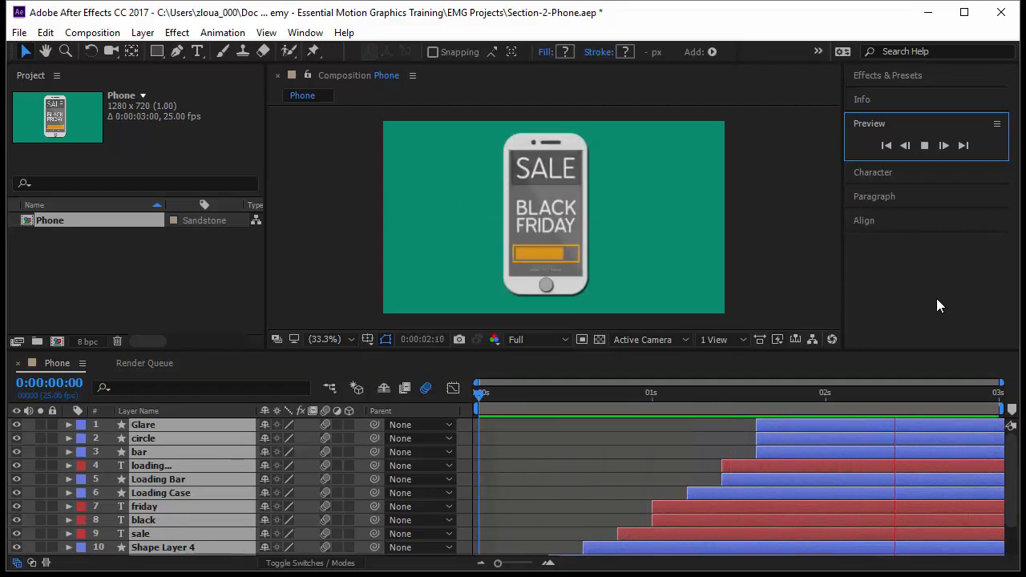
click(899, 100)
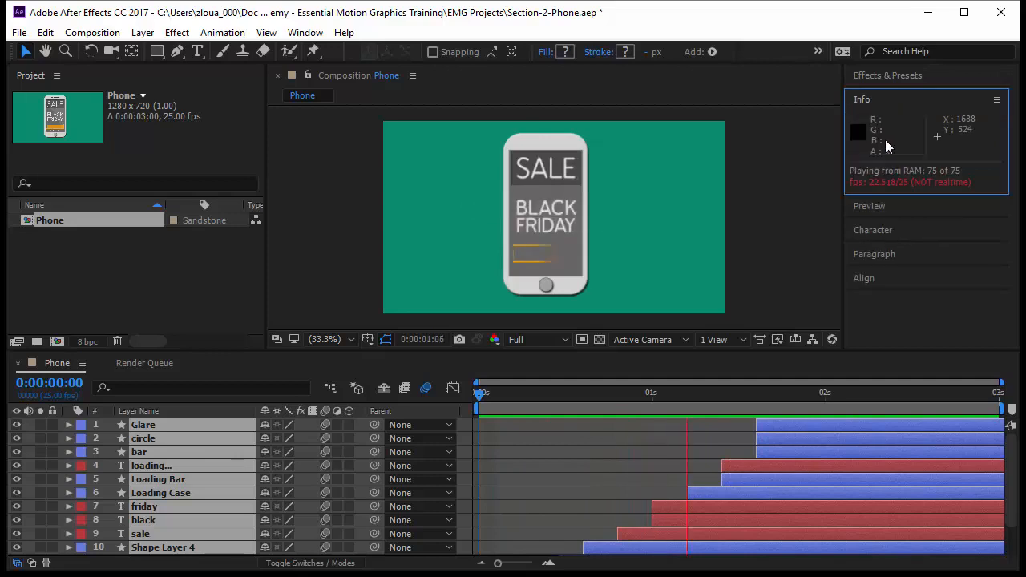